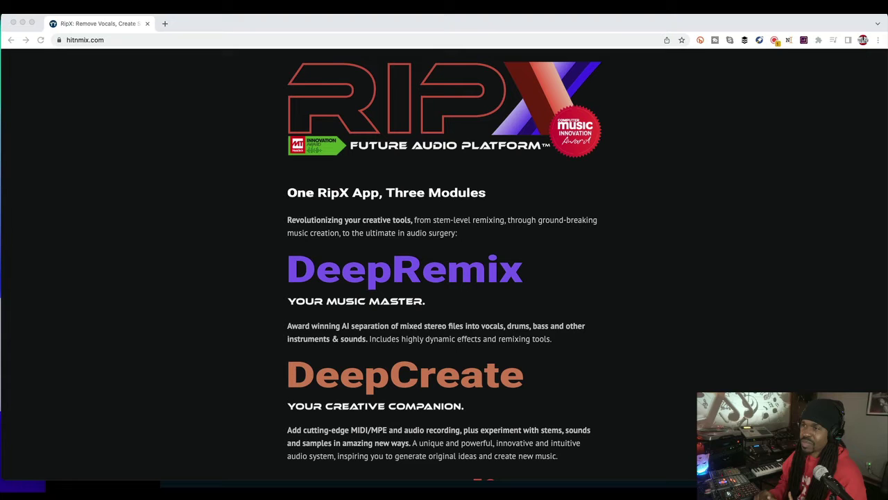
- Read the hitnmix.com page describing the DeepRemix, DeepCreate and DeepAudio modules
scroll(747, 391, down, 2)
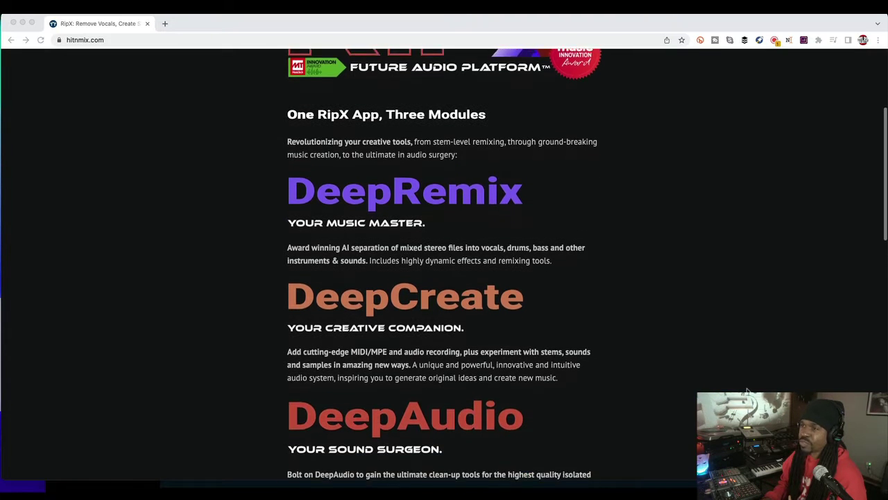
scroll(747, 391, up, 2)
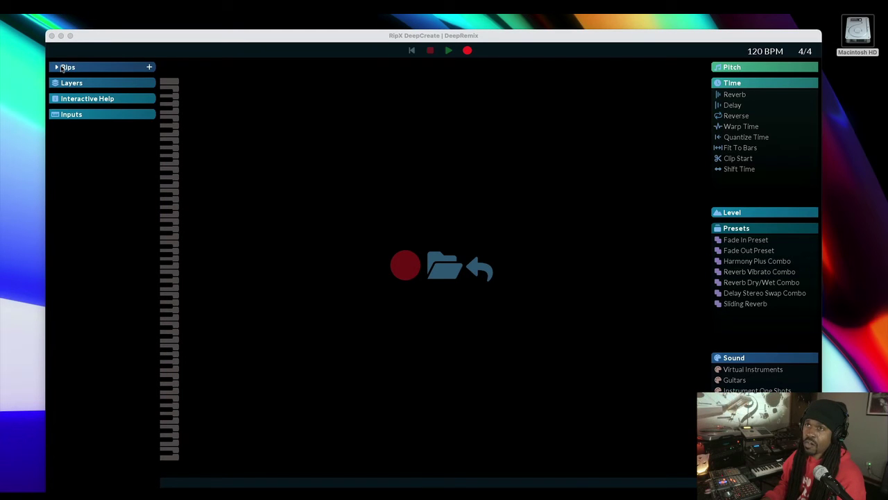
- Expand the Rips, Layers, Interactive Help and Level panels, then drag an audio file onto the canvas
click(61, 67)
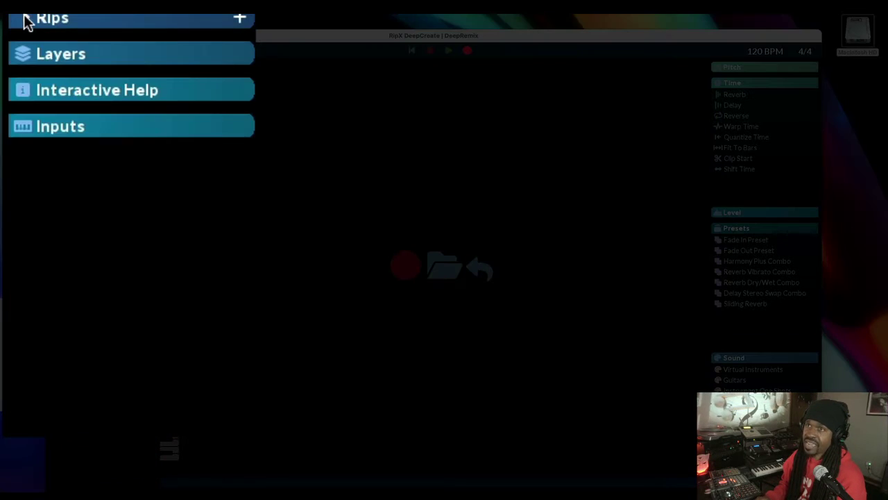
click(28, 55)
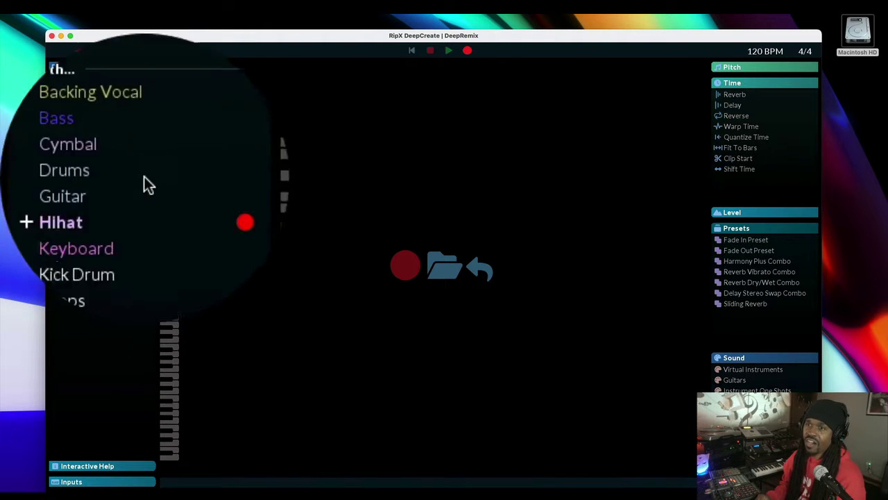
click(69, 83)
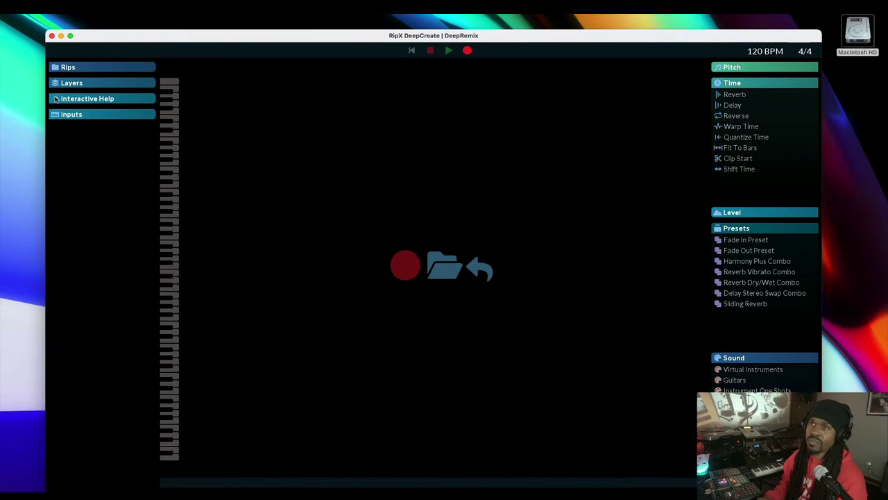
click(57, 99)
click(58, 99)
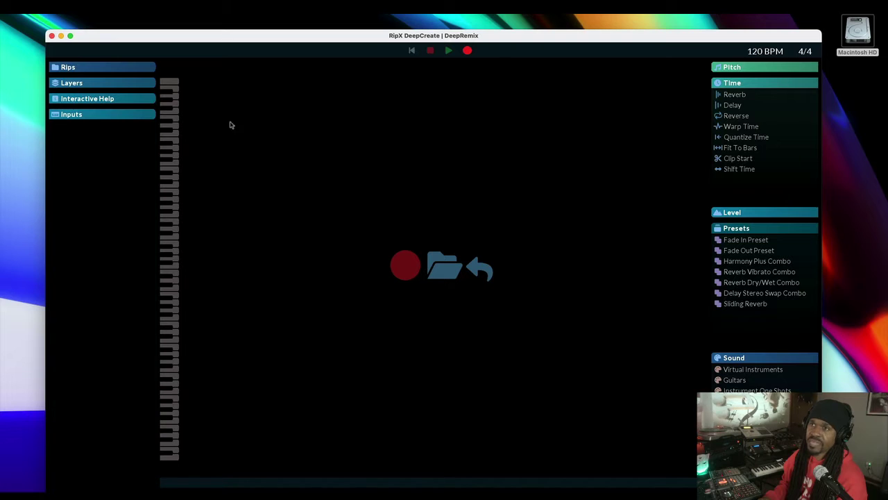
click(83, 98)
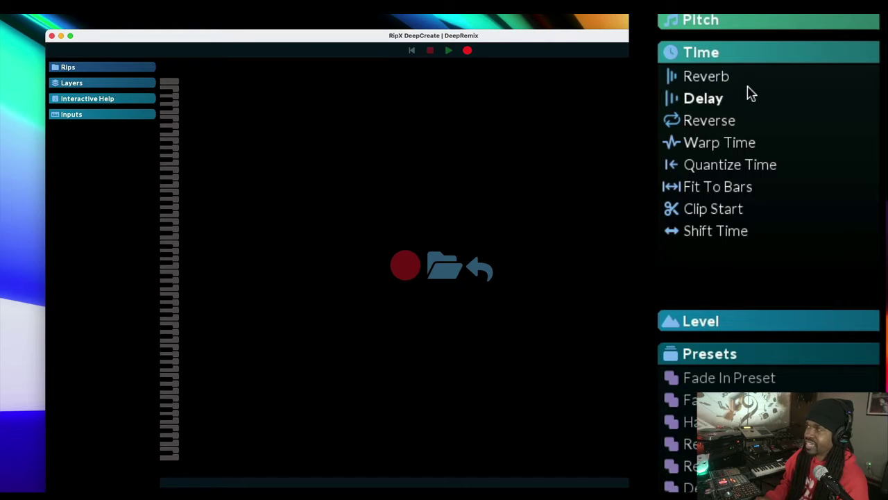
click(719, 184)
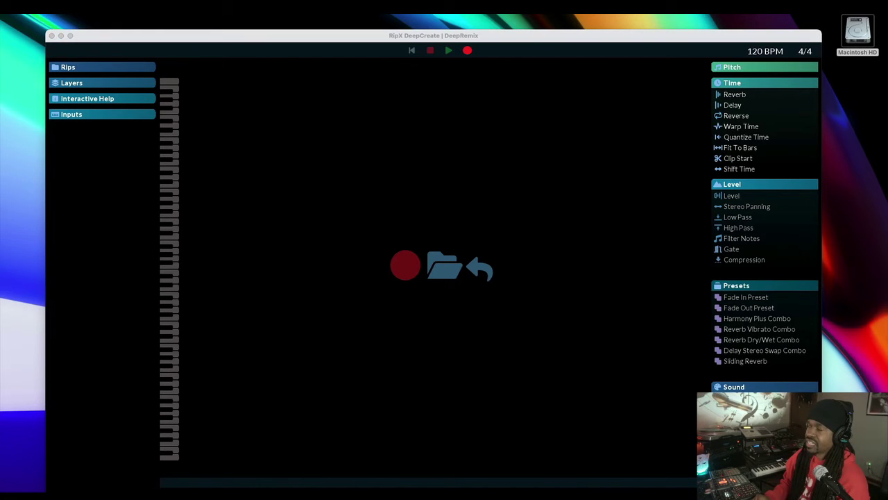
drag(887, 115, 484, 250)
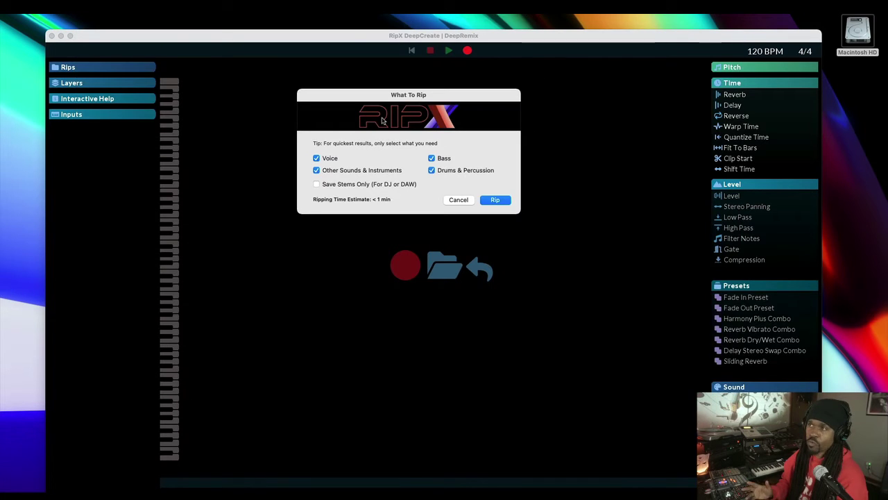
- Rip the sample with all four categories checked, then expand the Rips and Layers panels
click(495, 200)
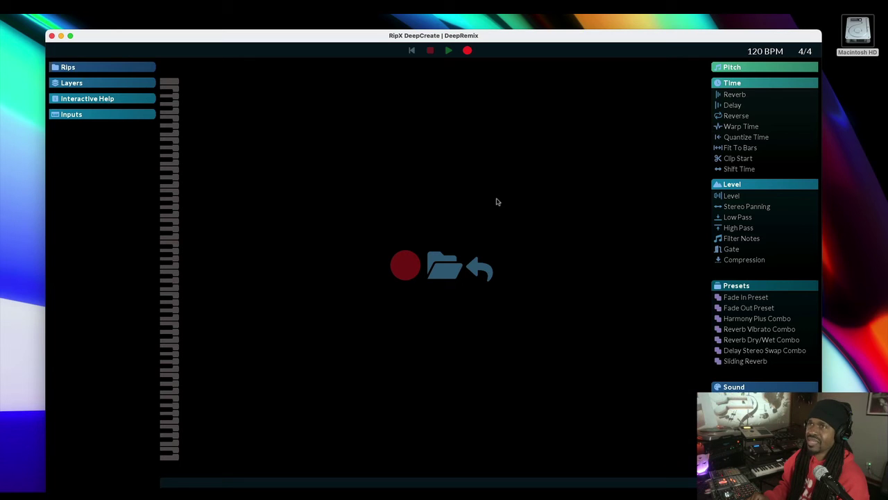
click(59, 67)
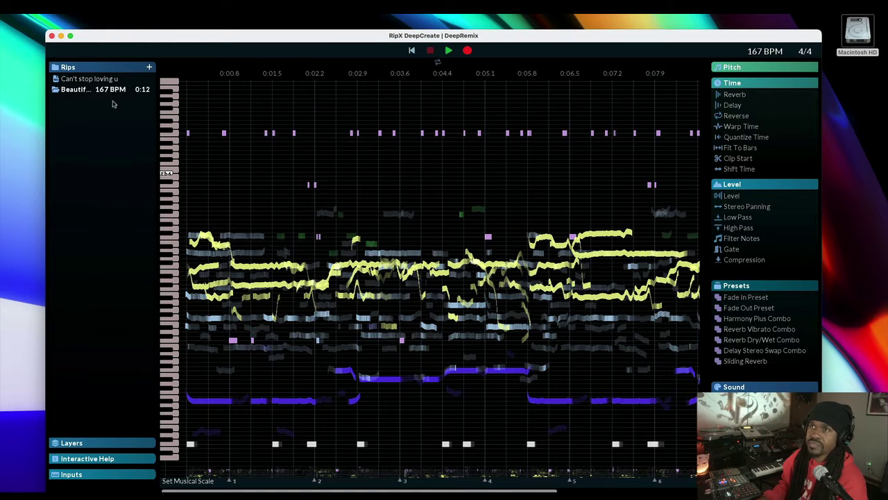
click(57, 443)
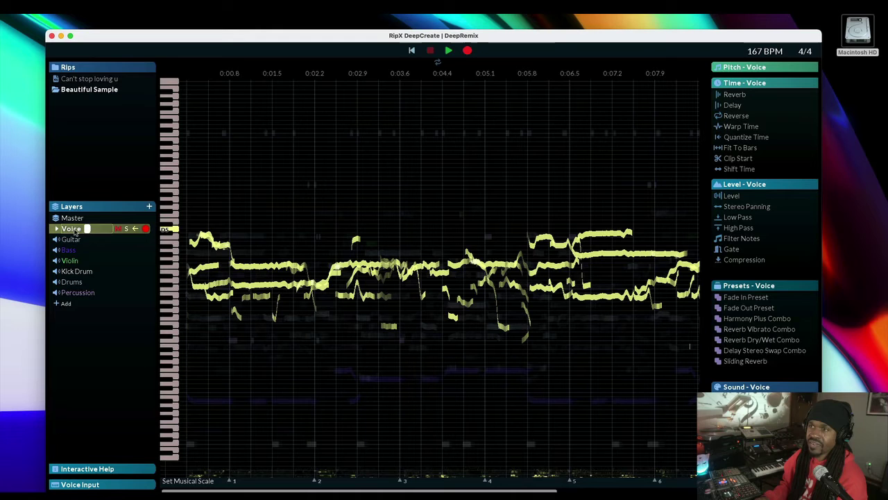
- Play the separated sample, then mark a time range on the ruler and play it
click(449, 50)
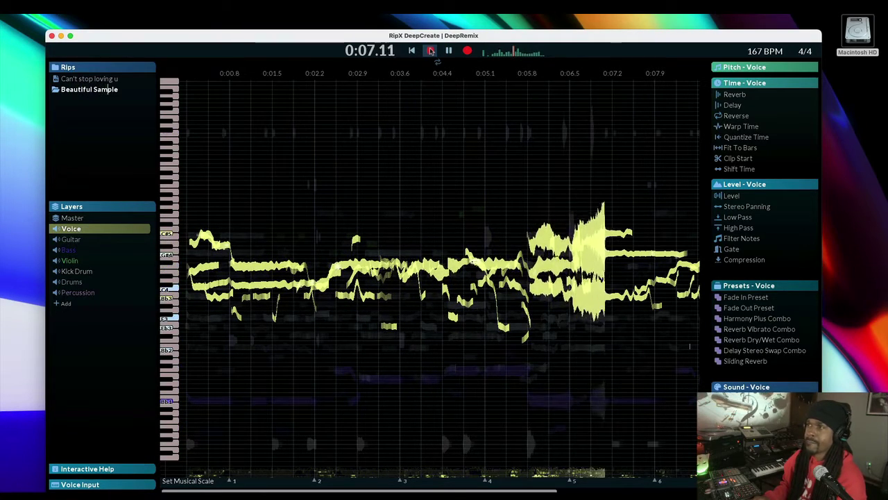
click(431, 50)
scroll(368, 221, up, 3)
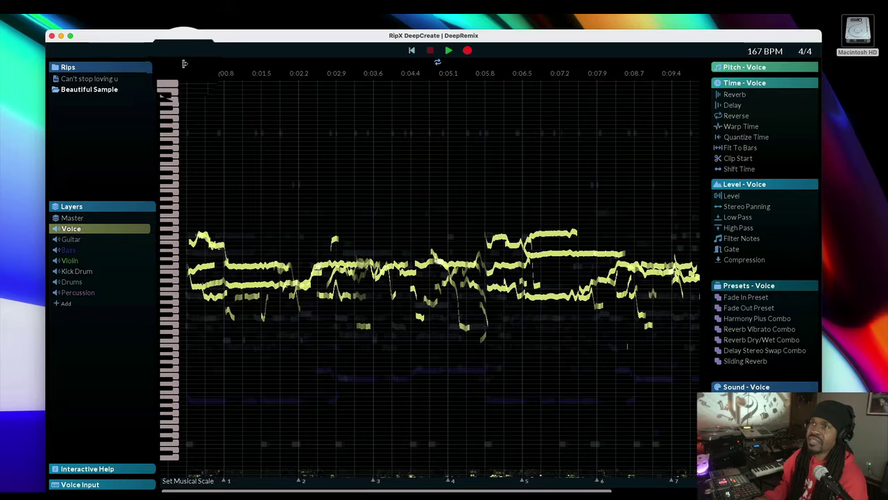
drag(187, 66, 671, 117)
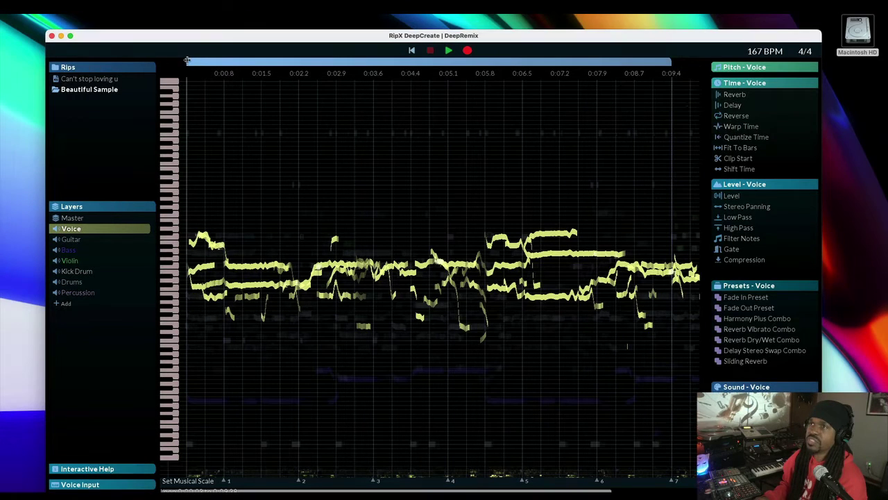
click(448, 50)
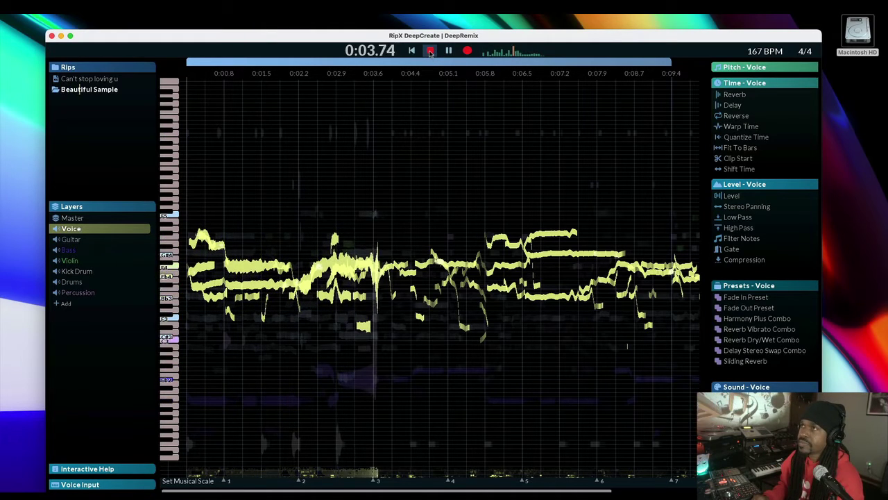
click(430, 50)
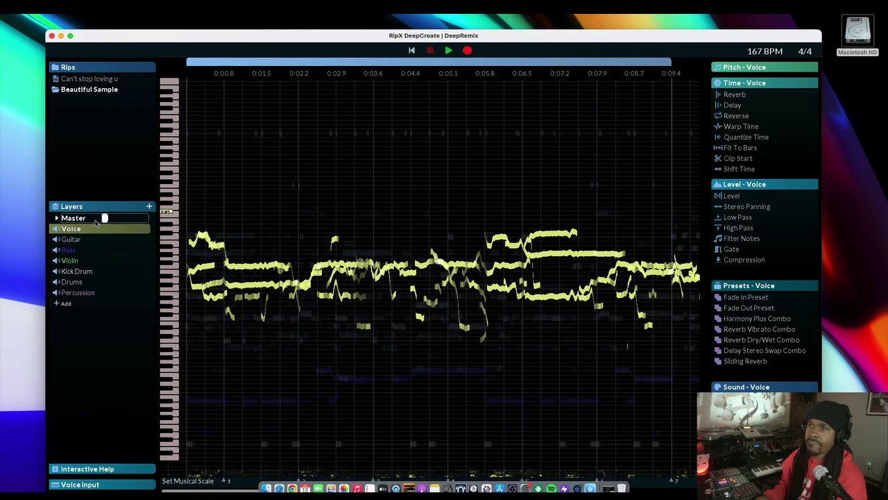
- Solo and audition the Guitar layer, then the Kick Drum layer alone
mouse_move(96, 229)
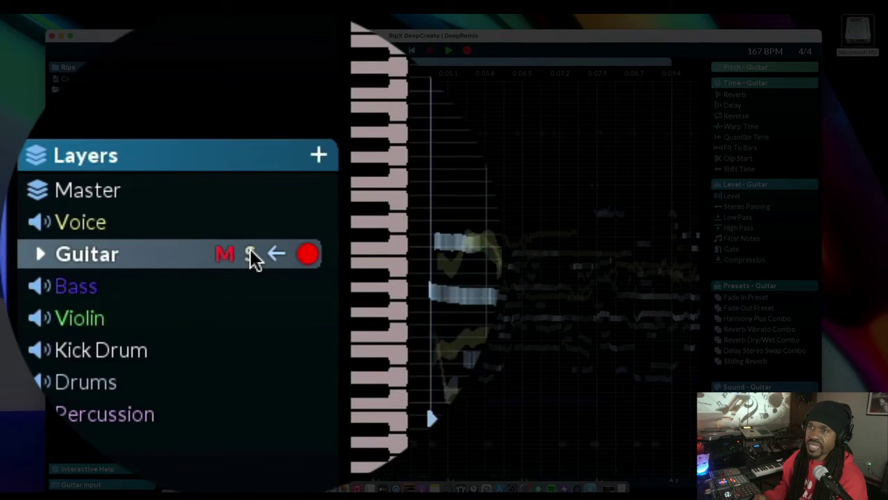
click(125, 239)
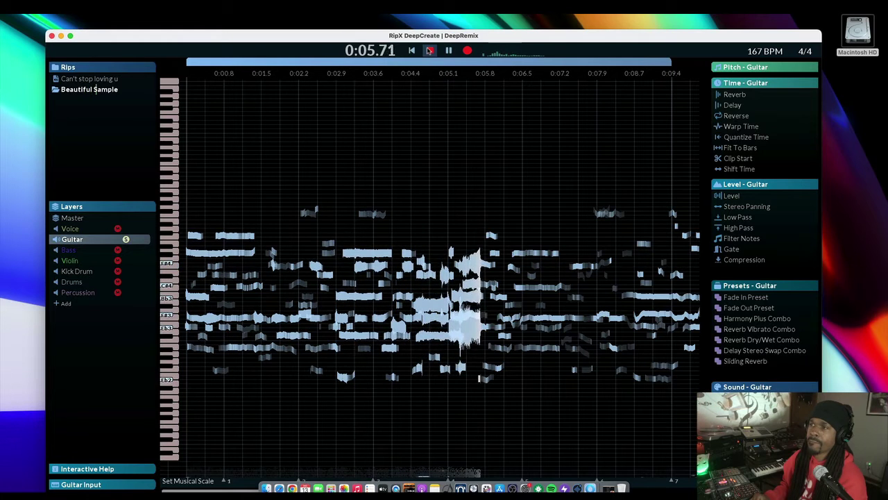
click(430, 51)
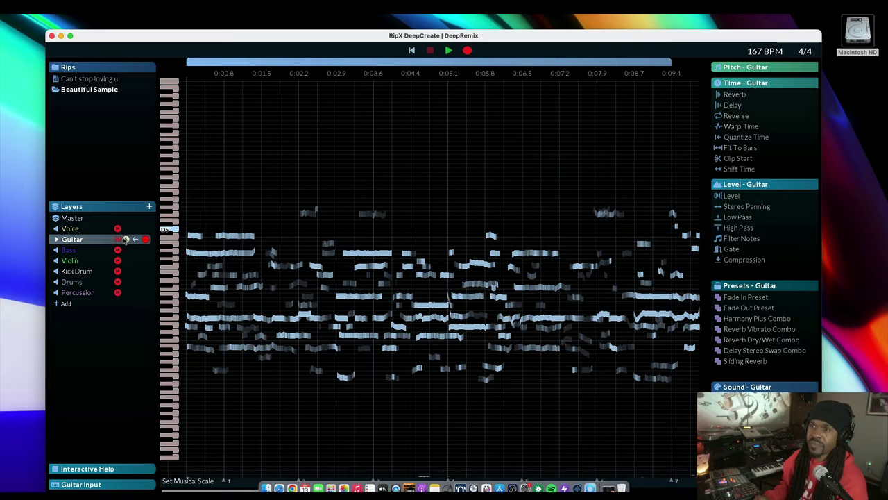
click(126, 238)
click(127, 271)
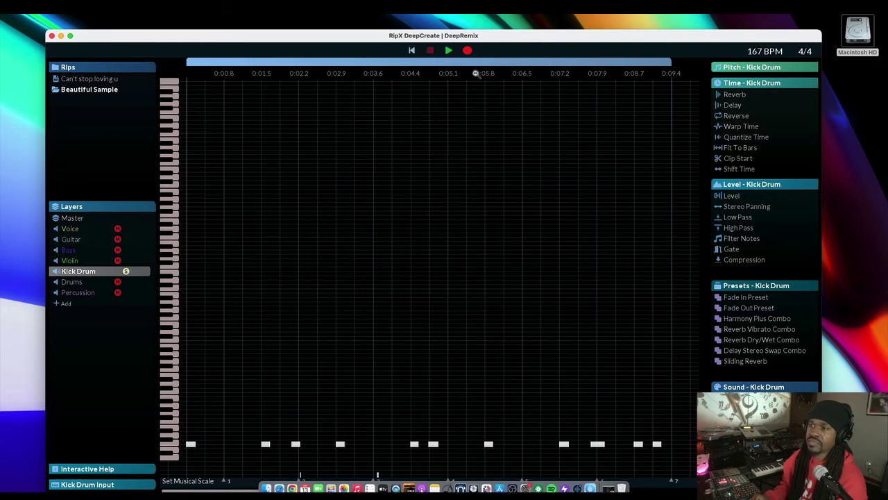
click(450, 50)
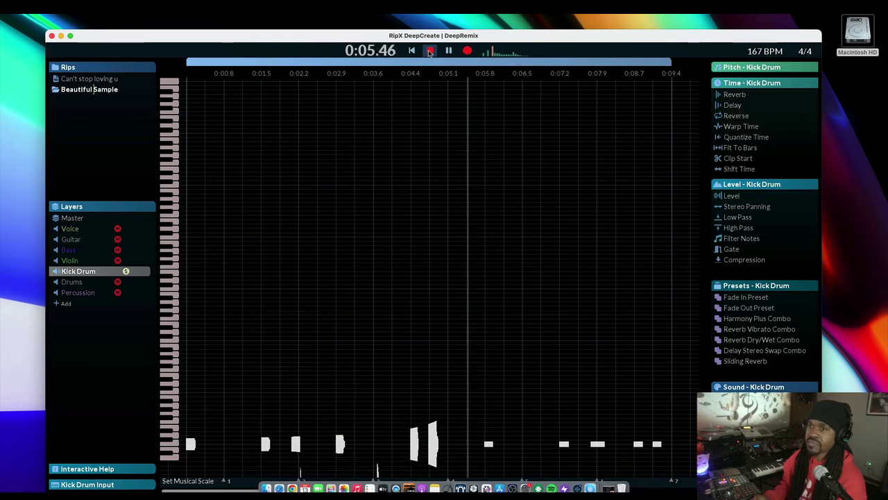
click(430, 51)
- Solo the Drums layer, add Percussion to the solo, and play them together
click(127, 283)
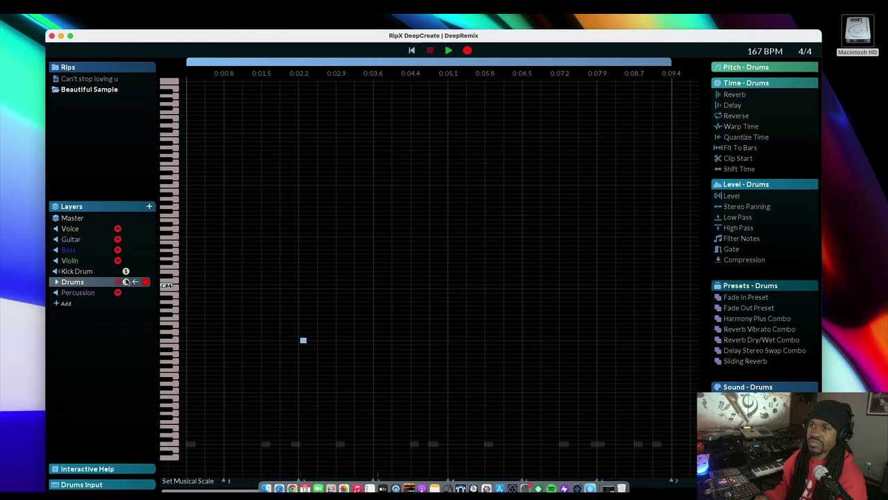
click(465, 51)
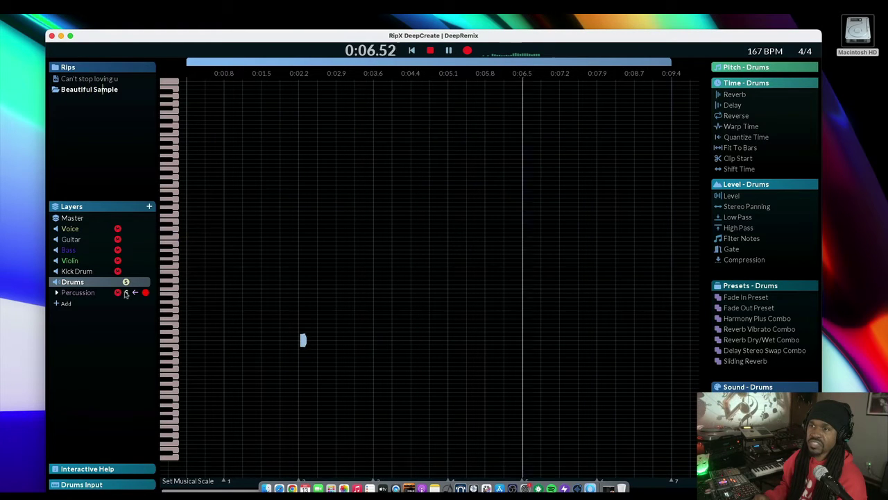
click(80, 292)
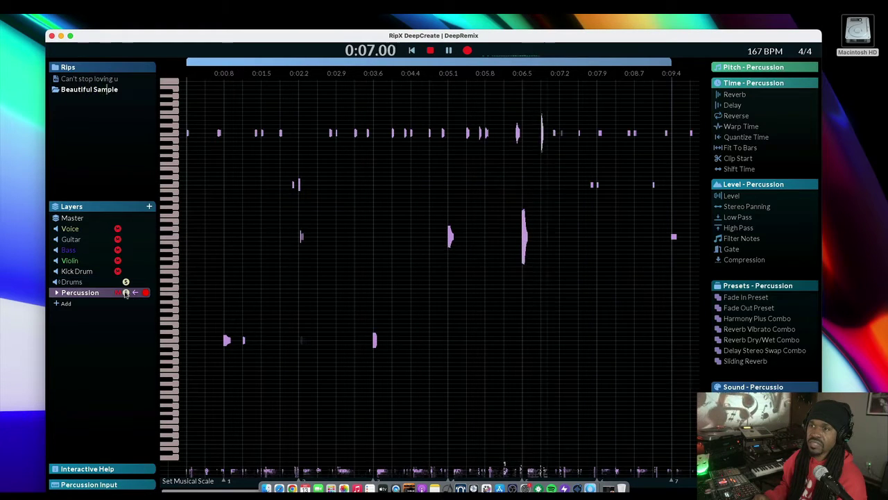
click(429, 50)
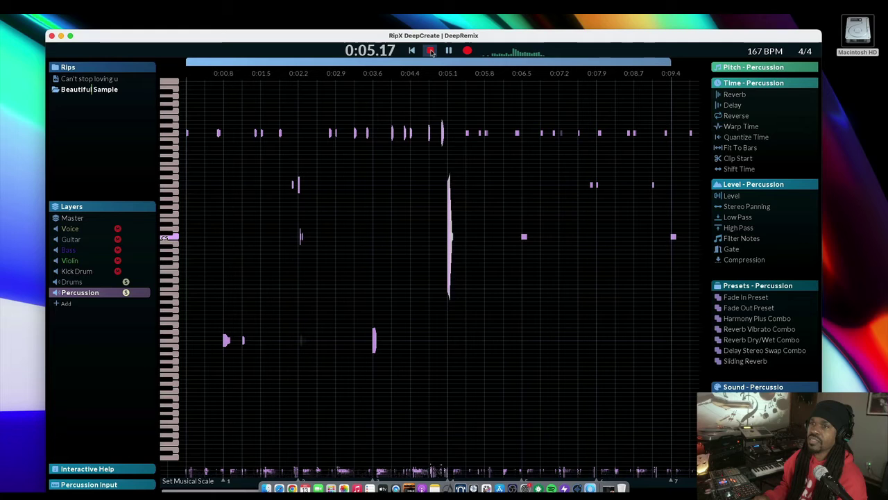
click(430, 51)
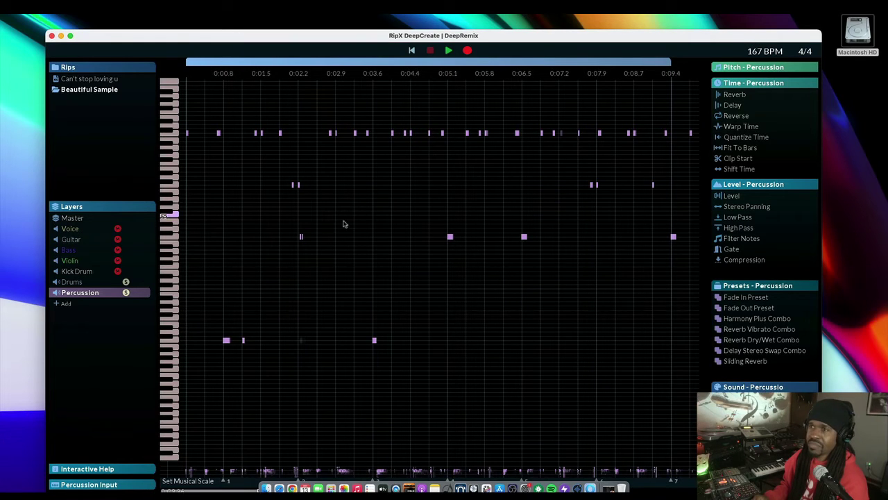
- Clear all solos, solo Bass, play the bass line, and audition one bass note
click(119, 250)
click(126, 249)
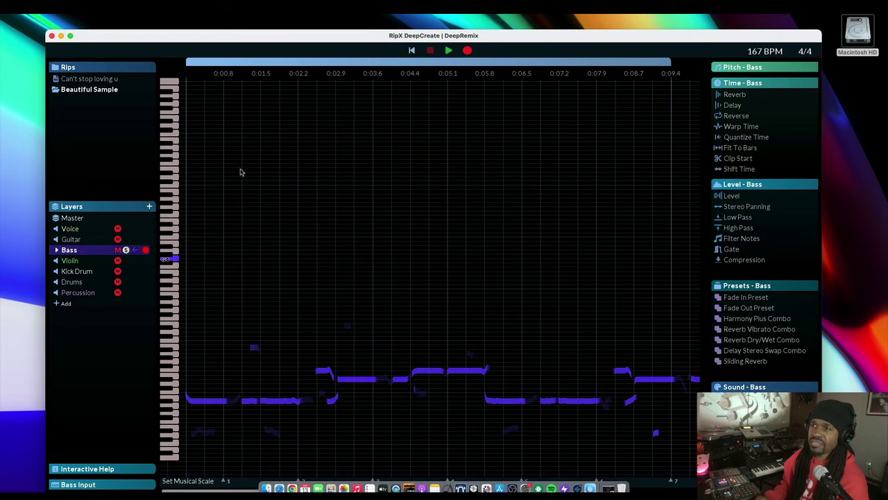
click(449, 50)
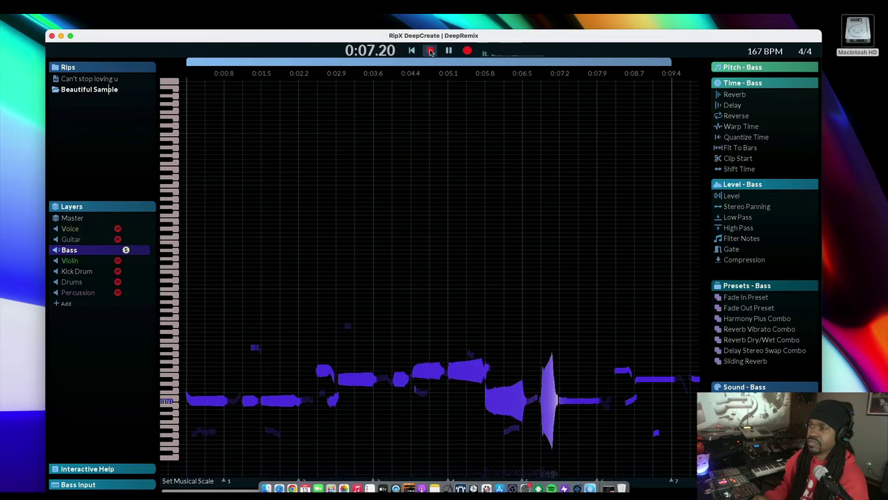
click(431, 50)
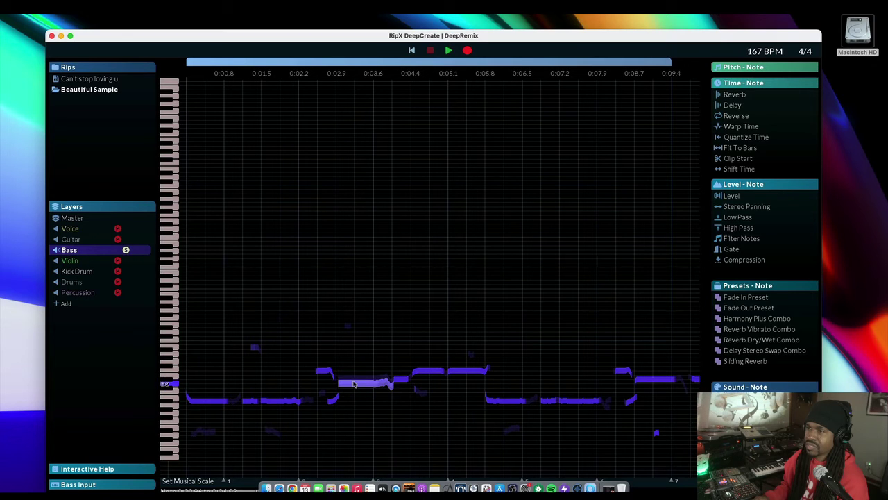
drag(354, 381, 358, 381)
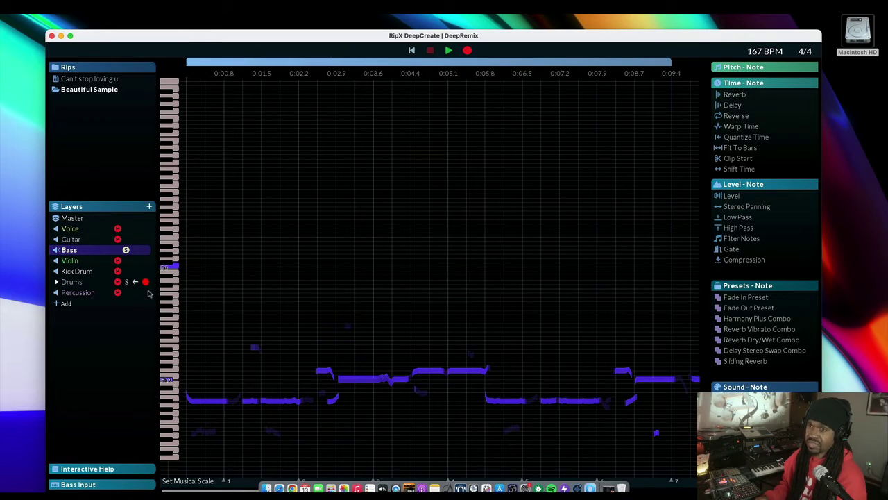
- Solo and play the Voice layer alone, then remove its solo
click(126, 230)
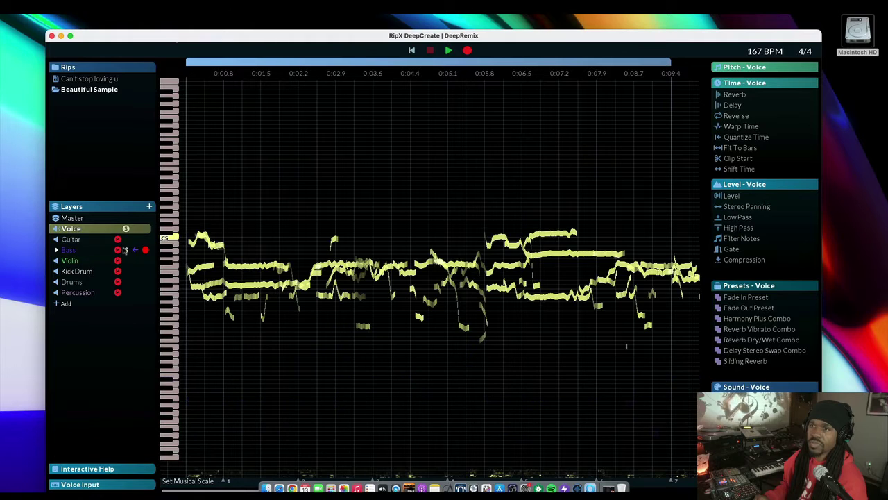
key(space)
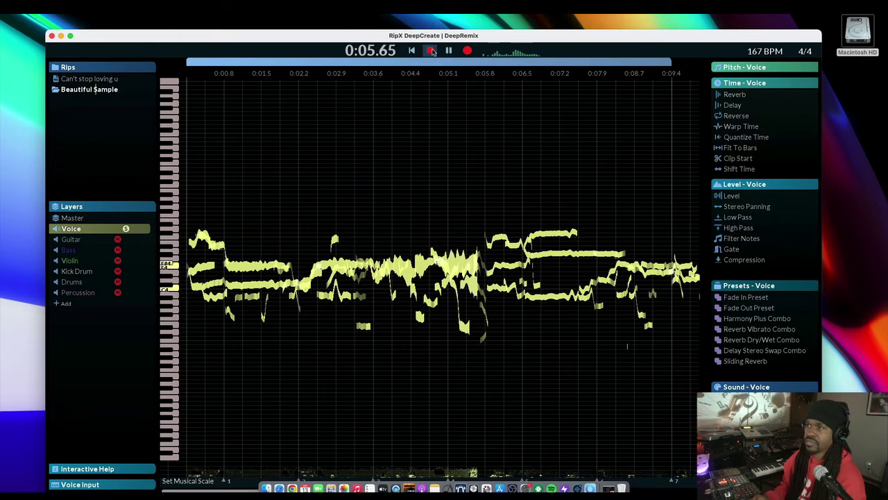
click(431, 51)
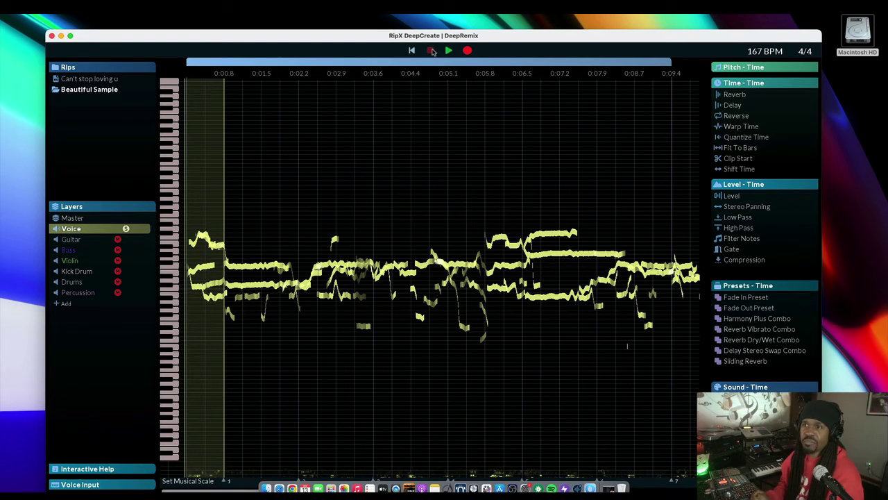
click(126, 229)
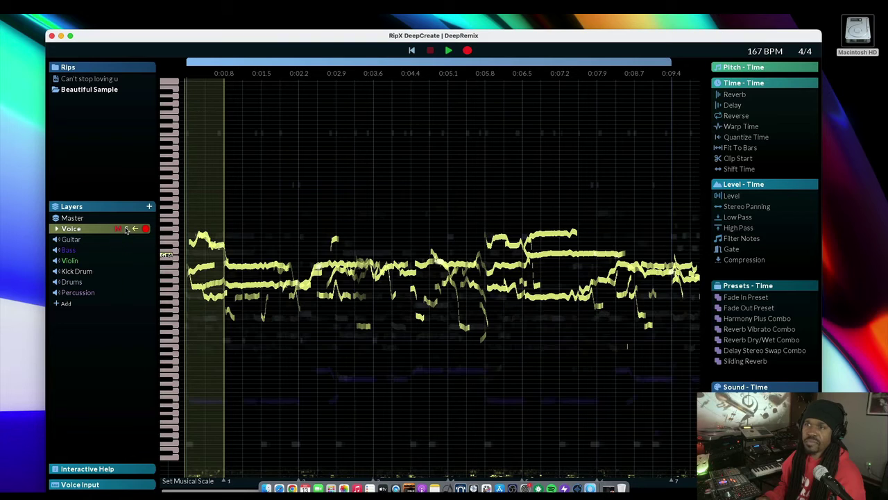
- Show all layers, play the mix with Voice muted, then unmute Voice
click(92, 218)
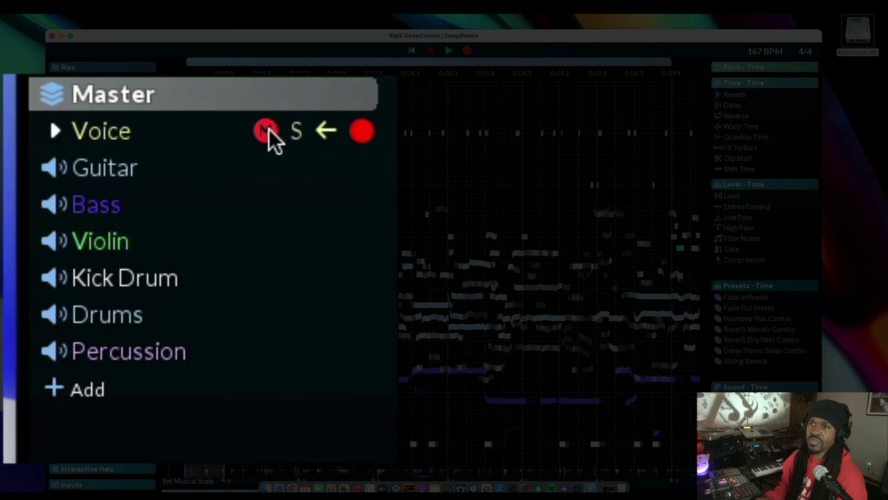
click(265, 131)
click(449, 50)
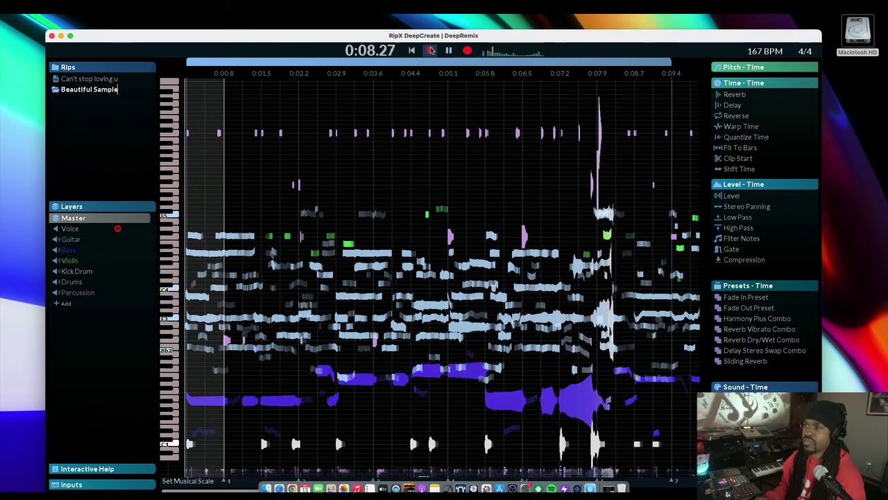
click(431, 50)
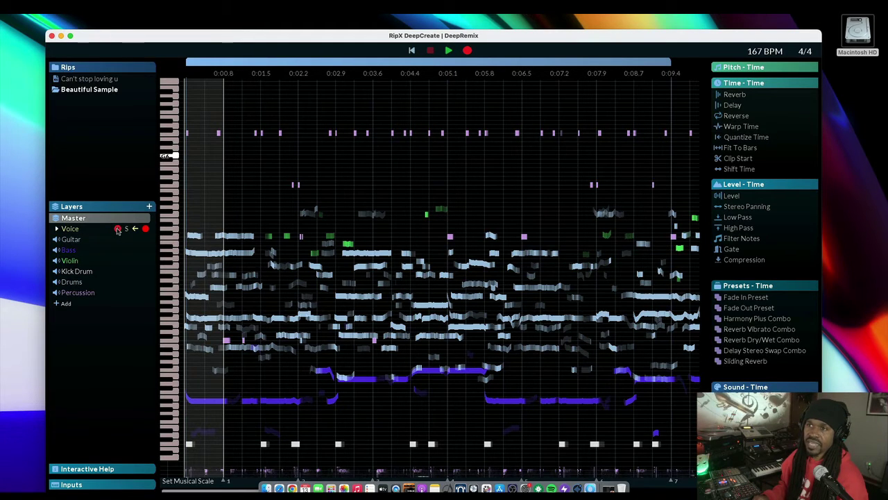
click(118, 231)
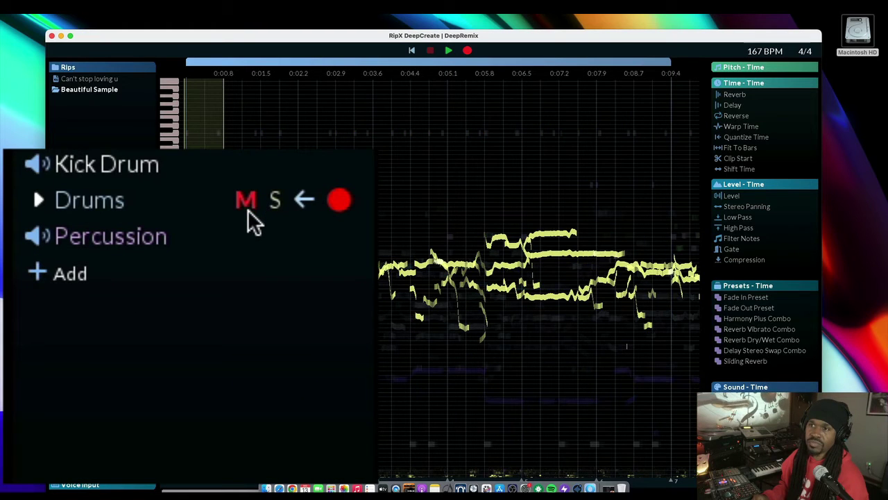
- Mute the Percussion and Kick Drum layers and play the mix without drums
click(244, 236)
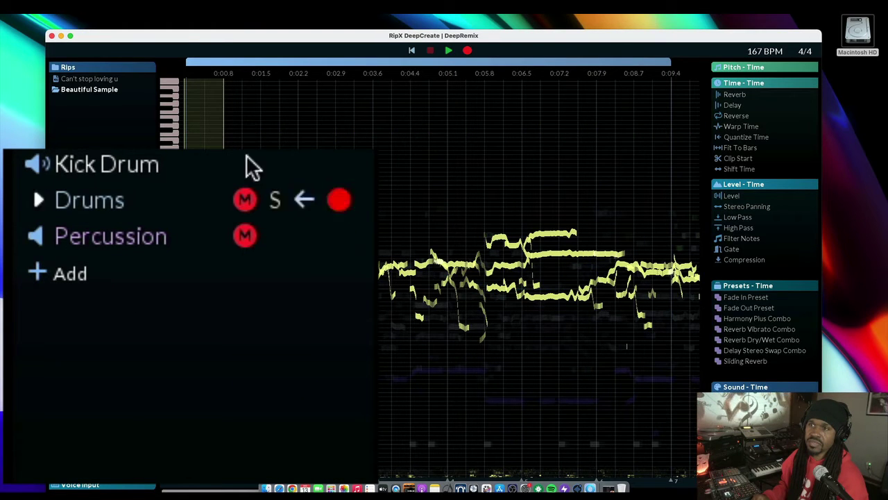
click(244, 164)
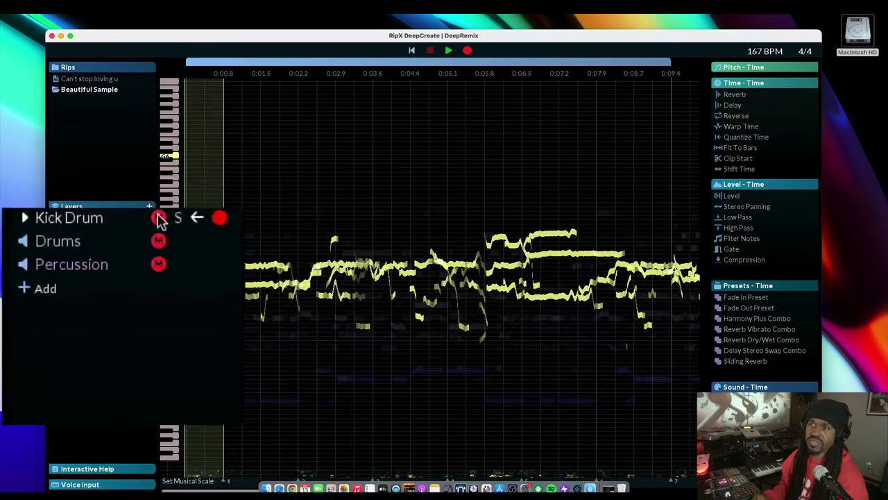
click(448, 50)
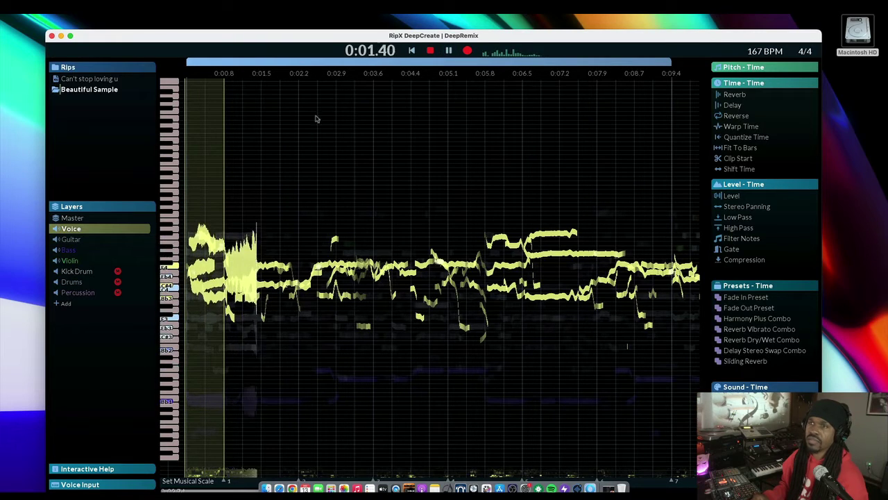
click(132, 219)
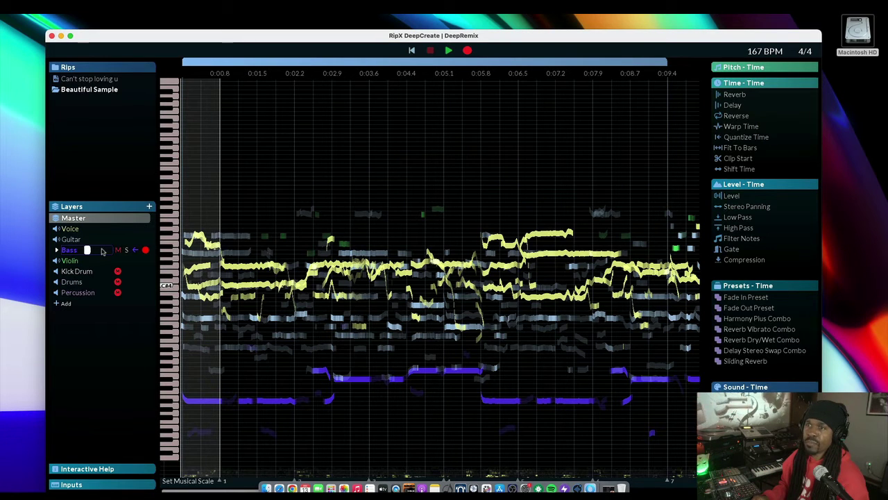
- Select and solo the Bass layer and play it briefly
click(102, 250)
click(123, 250)
key(space)
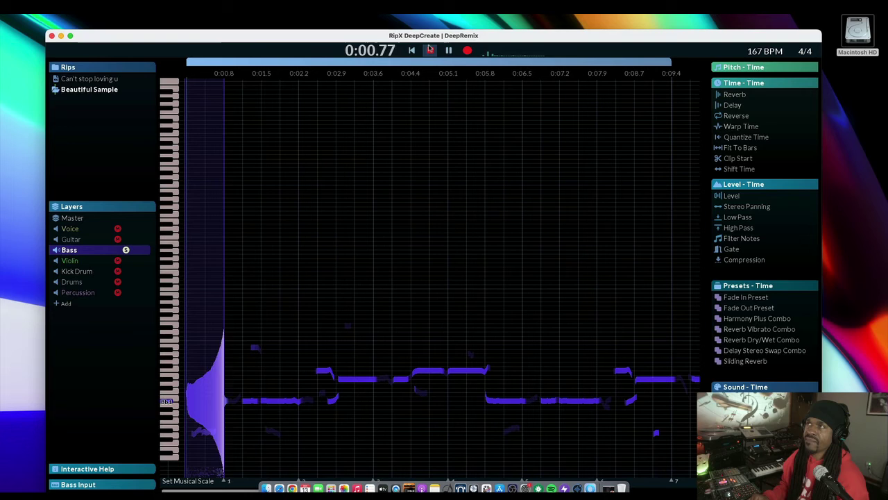
click(431, 51)
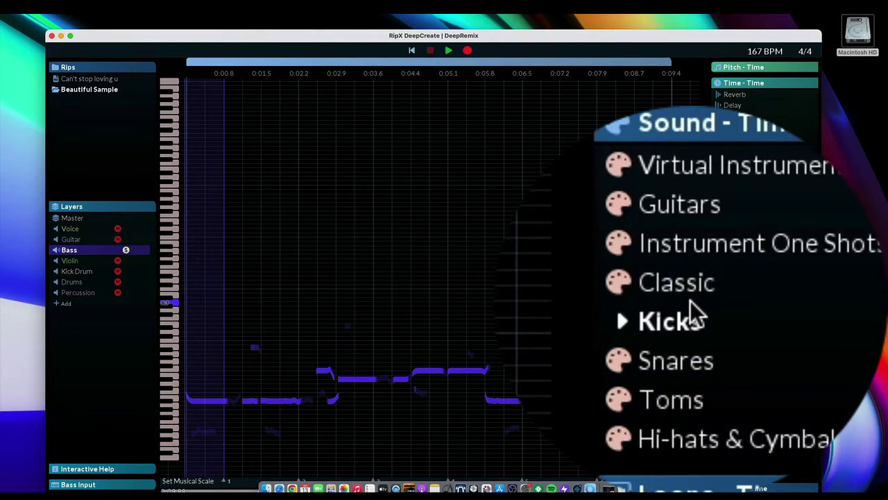
- Browse the Virtual Instruments sounds and try Taishogoto Harp on the bass
scroll(738, 435, down, 2)
scroll(738, 435, up, 2)
scroll(691, 302, up, 3)
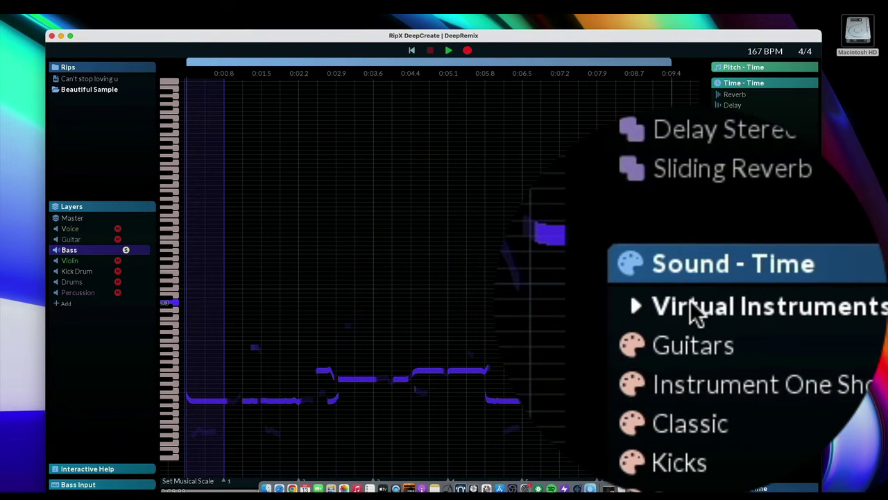
click(696, 311)
scroll(691, 302, down, 2)
scroll(691, 302, up, 1)
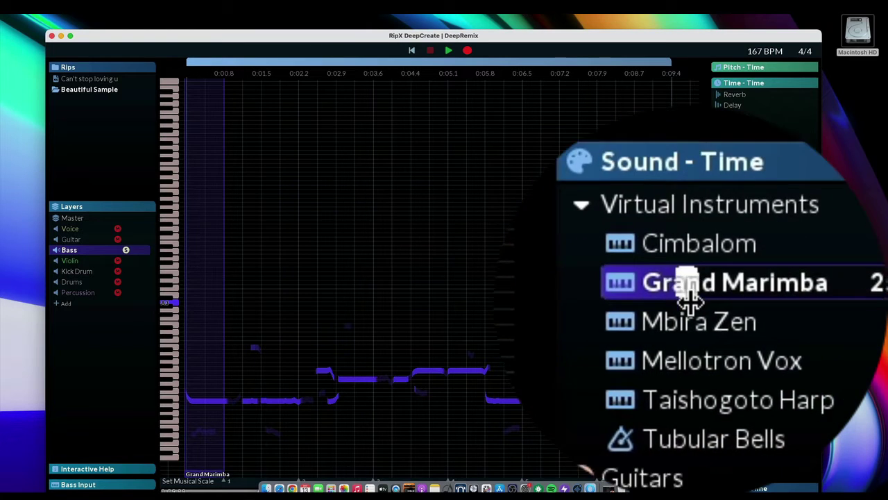
scroll(691, 302, down, 2)
scroll(691, 302, up, 3)
scroll(691, 302, up, 1)
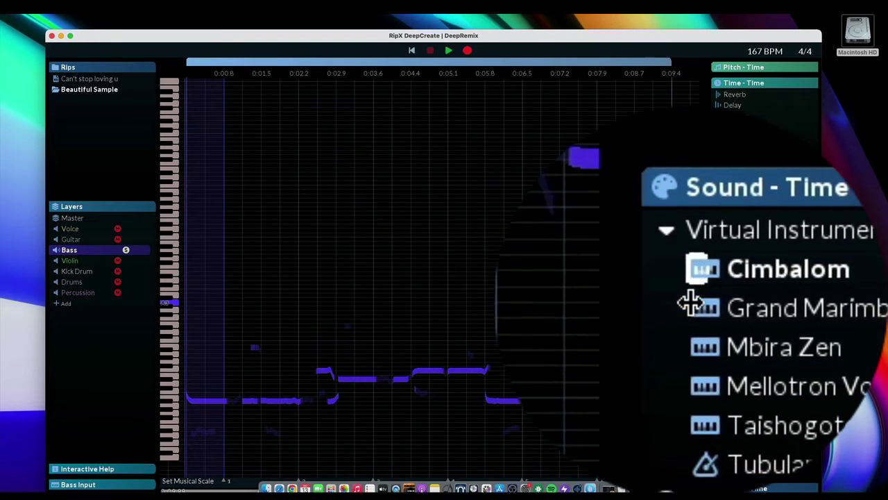
click(692, 340)
scroll(691, 319, down, 5)
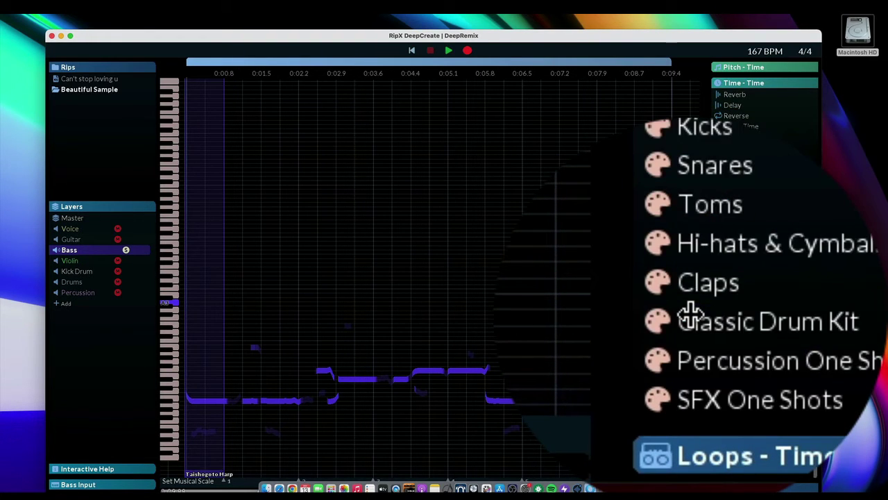
scroll(691, 314, up, 3)
scroll(692, 314, down, 6)
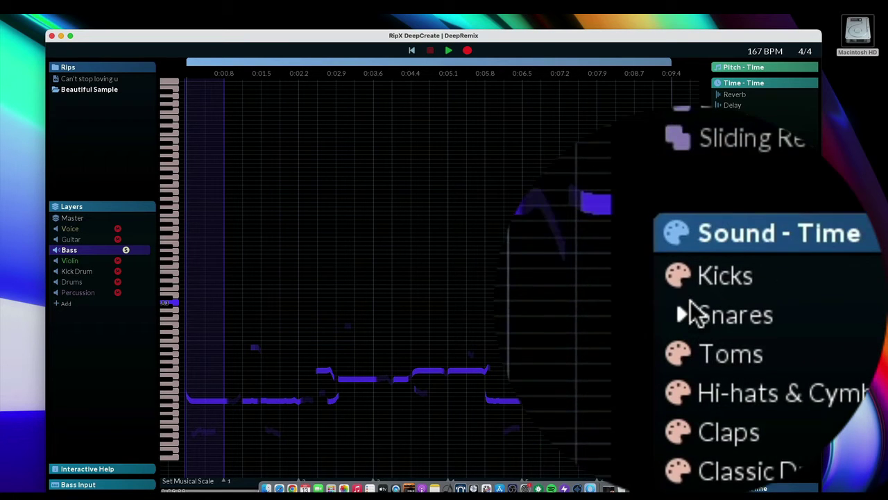
scroll(691, 302, down, 4)
scroll(691, 302, up, 6)
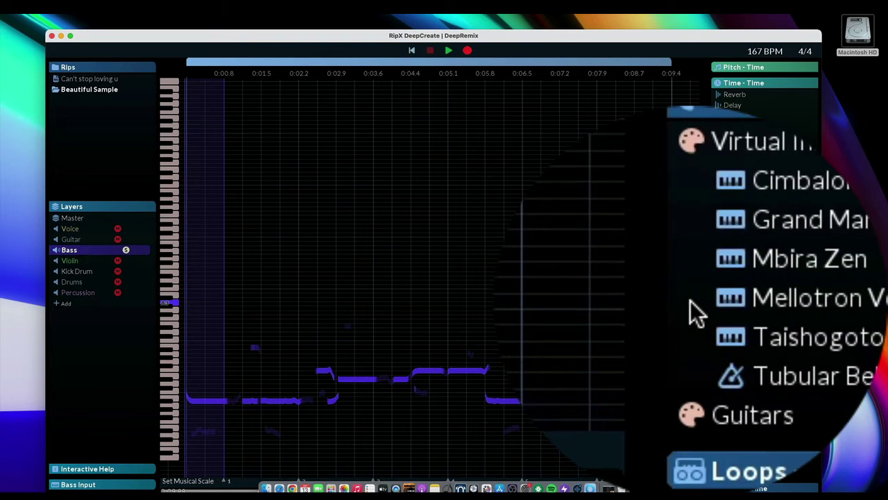
scroll(690, 300, down, 2)
scroll(690, 300, up, 2)
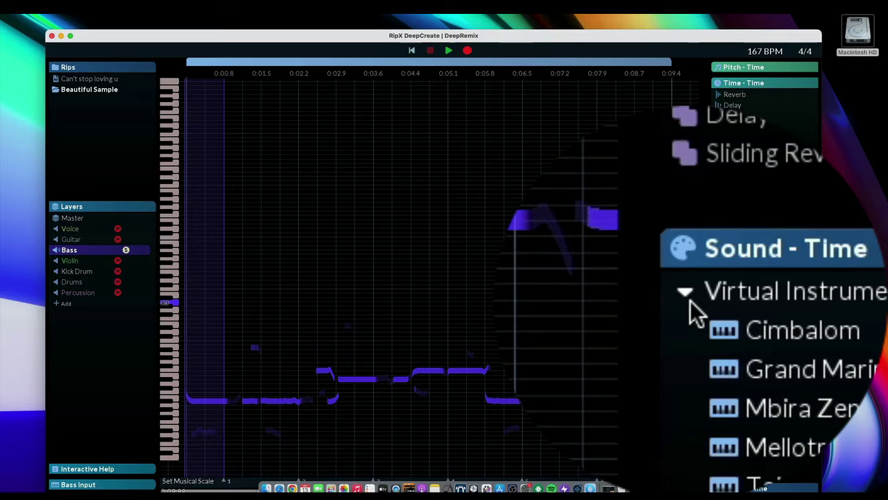
- Apply the Bass sound from the Guitars collection to the bass layer
click(690, 304)
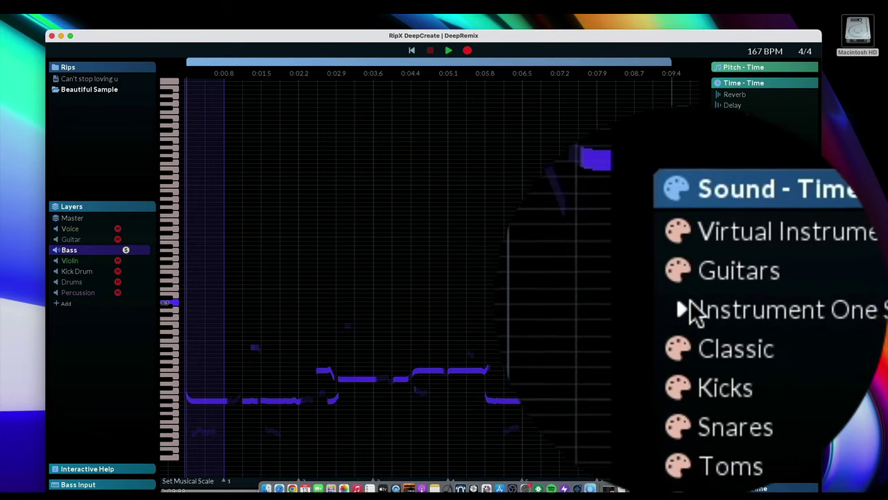
click(688, 309)
click(703, 355)
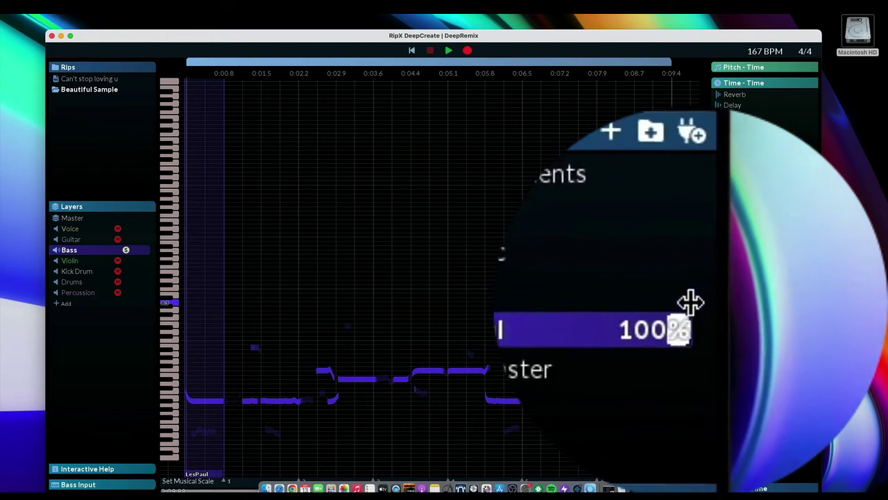
click(690, 300)
- Select all bass notes and audition the Acoustic and Bass guitar sounds on them
click(202, 288)
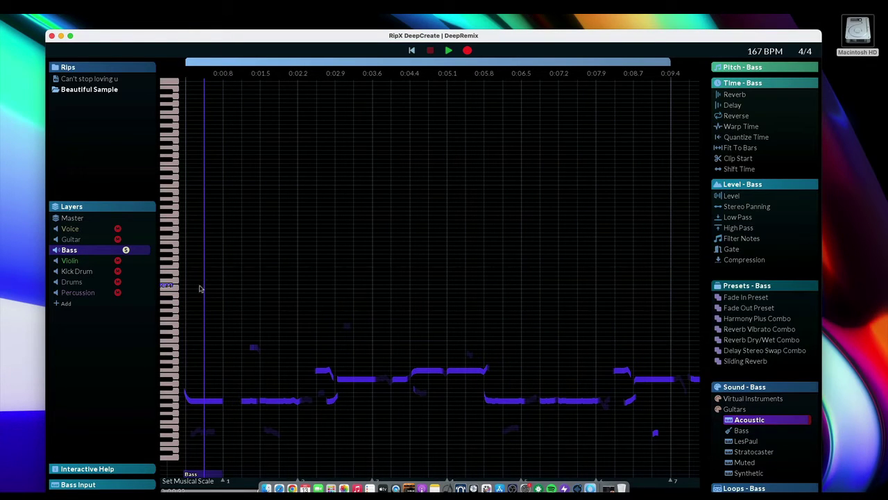
drag(187, 298, 682, 459)
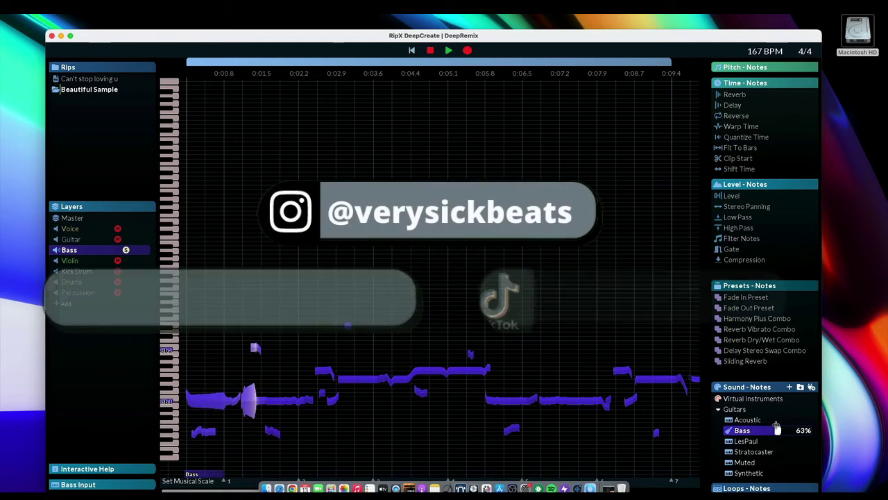
click(797, 419)
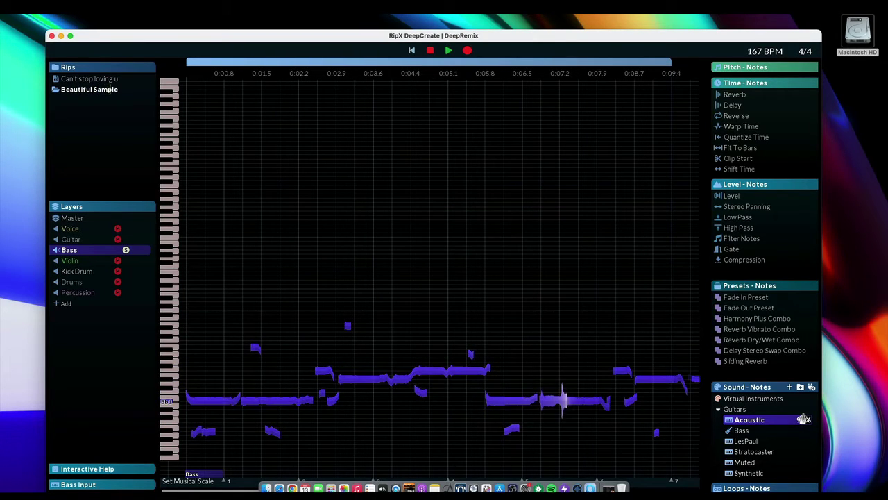
drag(786, 419, 753, 420)
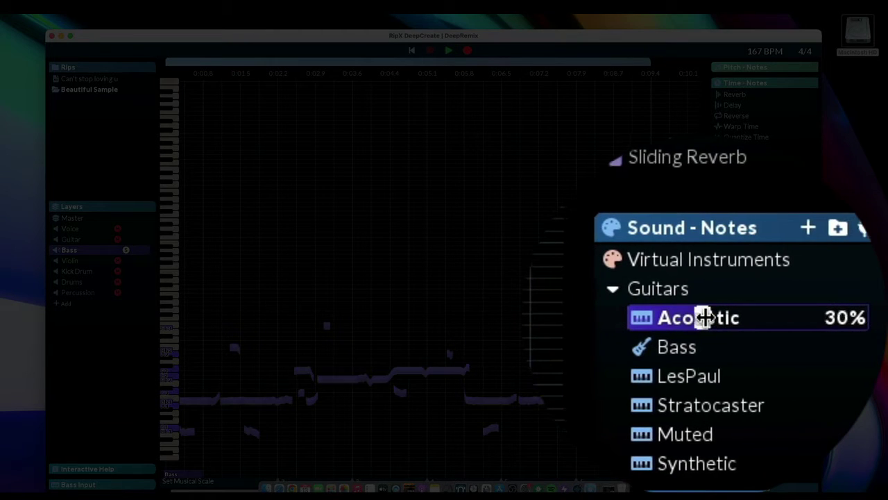
drag(706, 318, 730, 317)
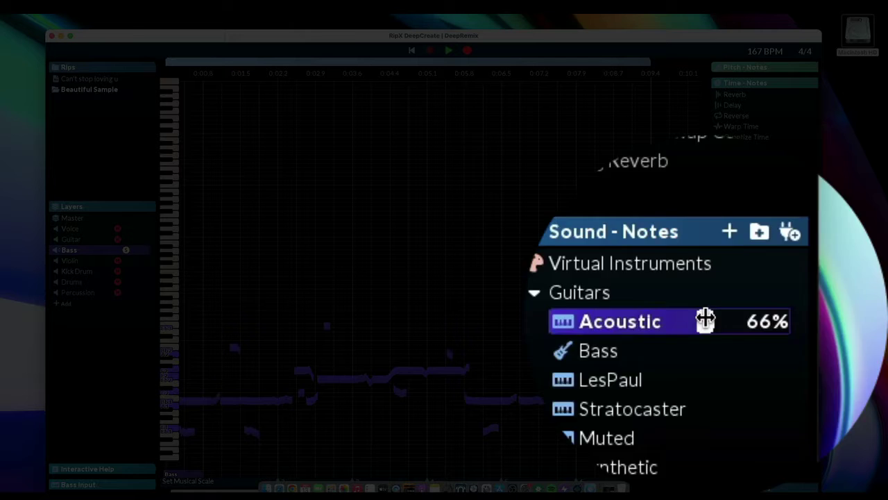
click(705, 316)
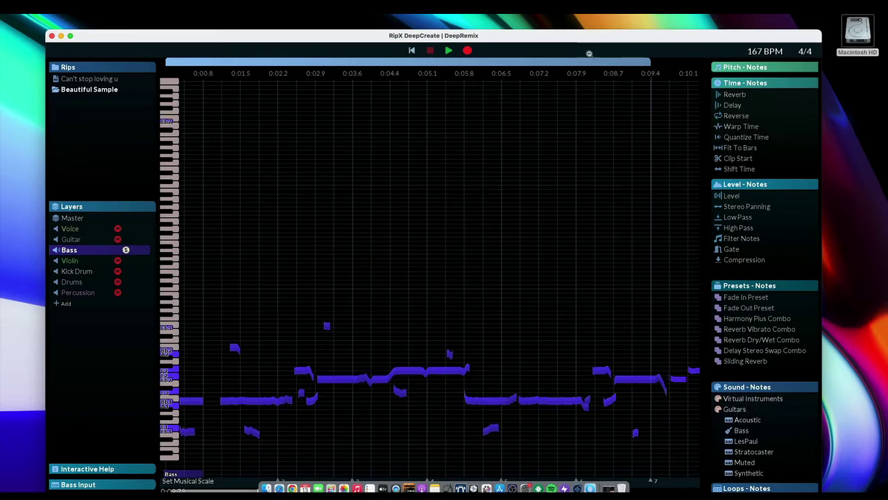
- Audition the LesPaul, Stratocaster, Muted and Synthetic guitar sounds on the bass notes
drag(763, 442, 807, 441)
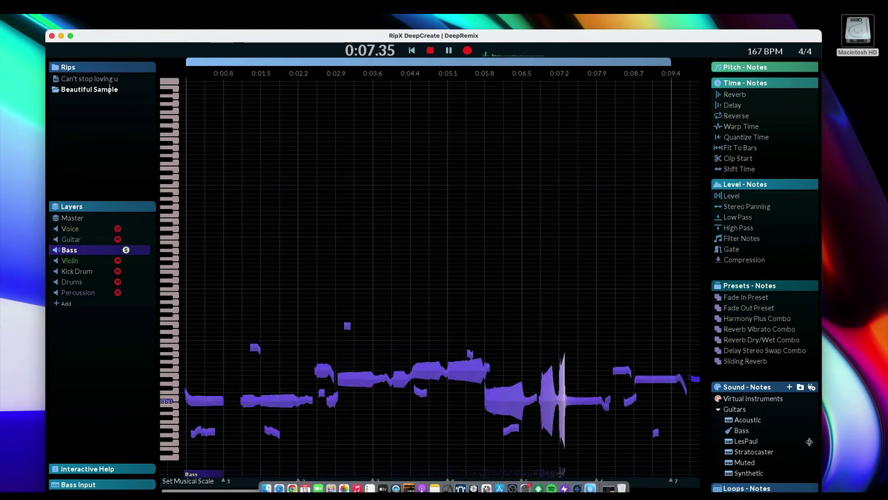
drag(803, 441, 777, 440)
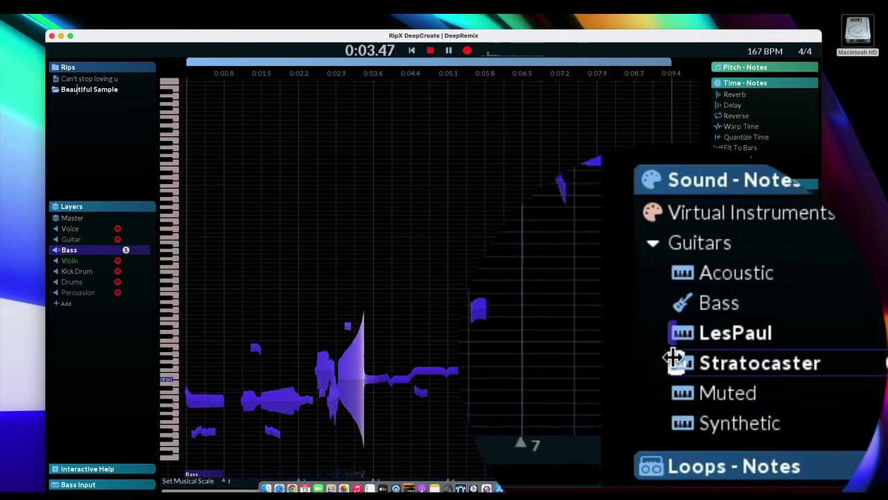
drag(726, 451, 768, 451)
drag(673, 362, 763, 368)
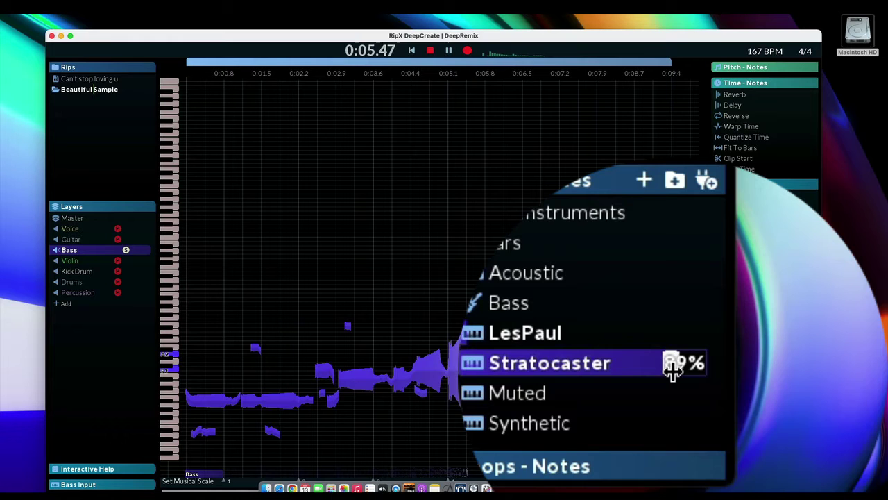
click(744, 462)
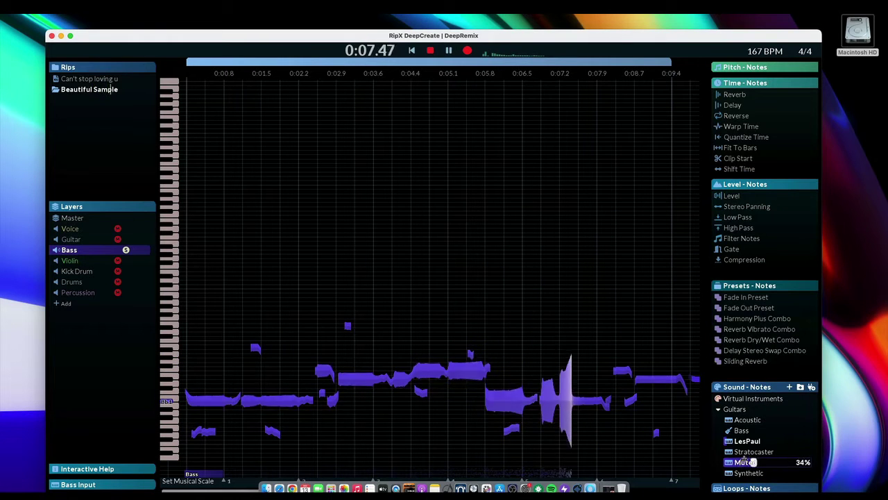
drag(761, 473, 785, 474)
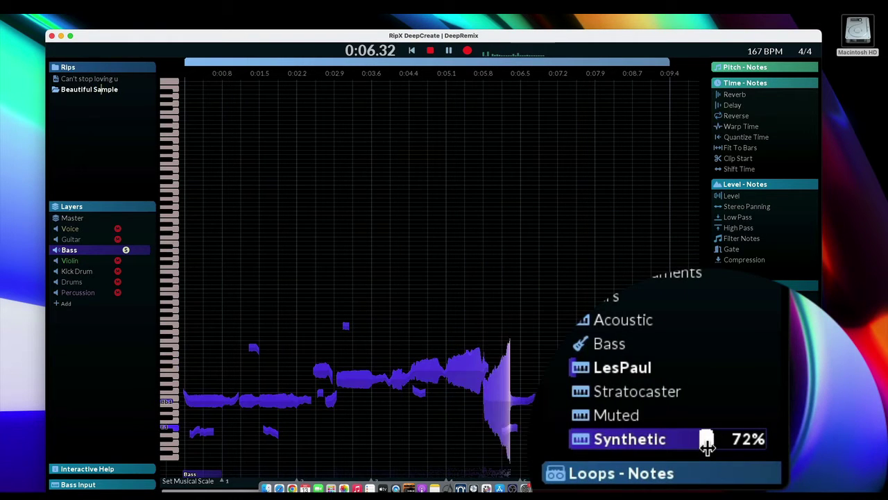
scroll(707, 444, down, 5)
scroll(706, 444, up, 5)
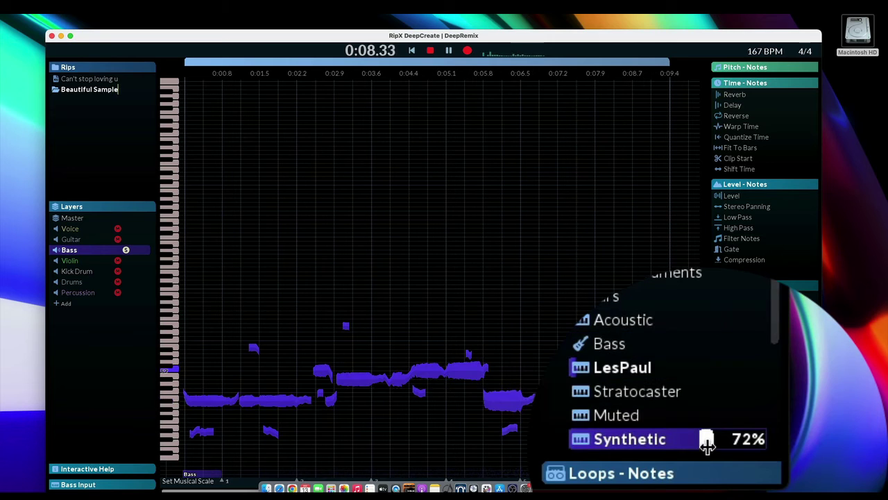
scroll(706, 445, up, 4)
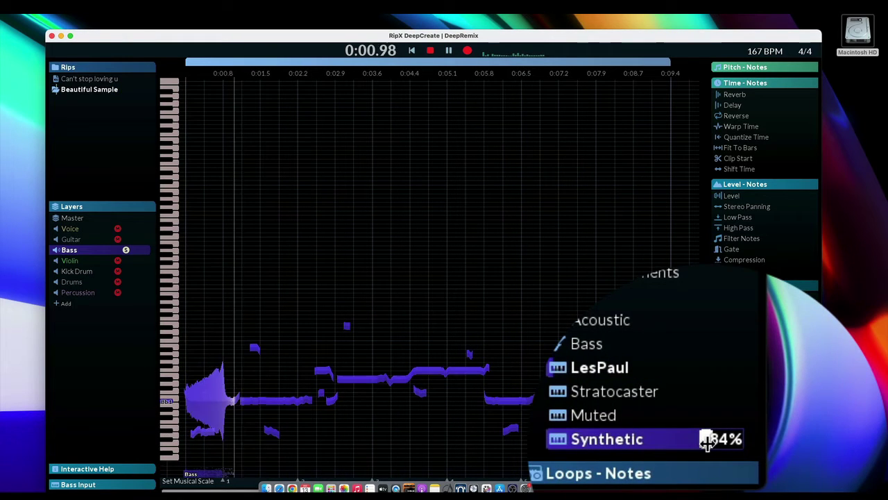
scroll(706, 441, down, 6)
key(space)
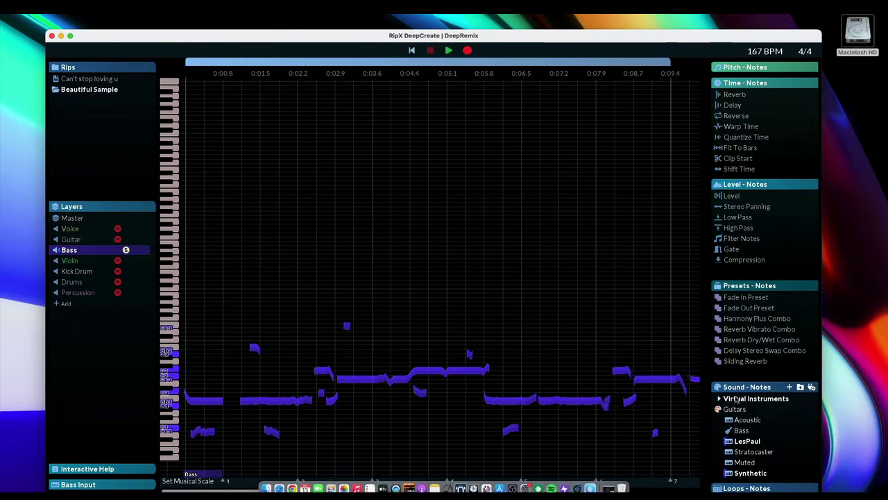
- Apply the Grand Marimba virtual instrument to the bass notes at 97% and play it
click(720, 399)
click(789, 419)
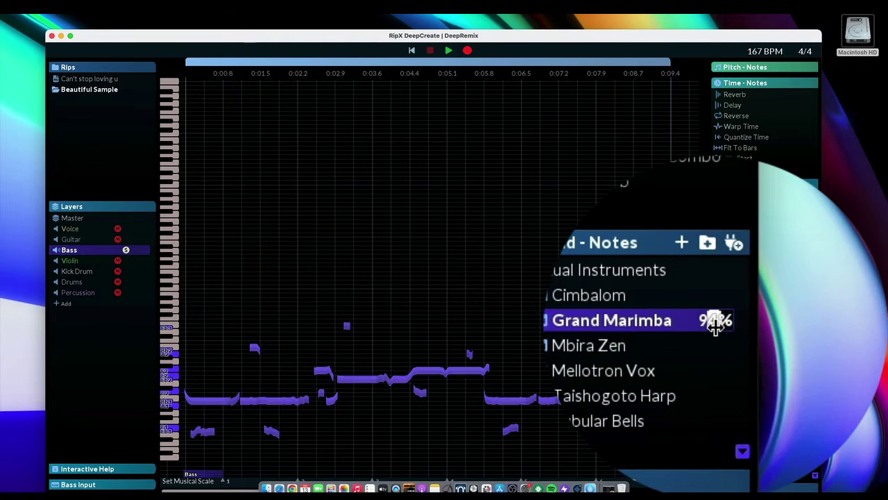
drag(715, 326, 716, 326)
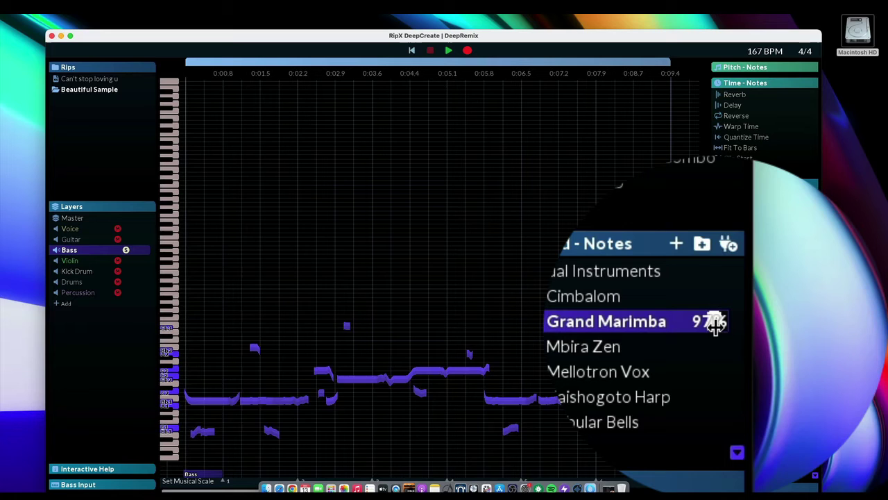
key(space)
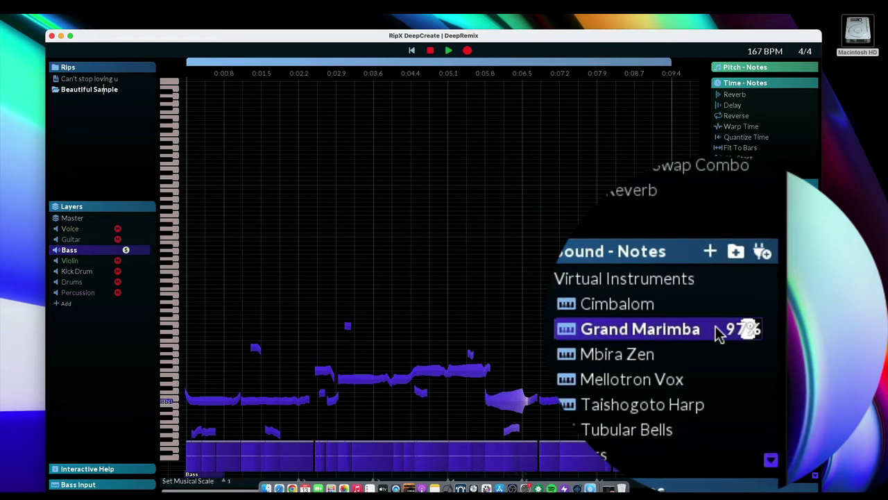
- Unsolo Bass, play it alongside Voice, Guitar and Violin, then reselect the Bass layer
click(431, 51)
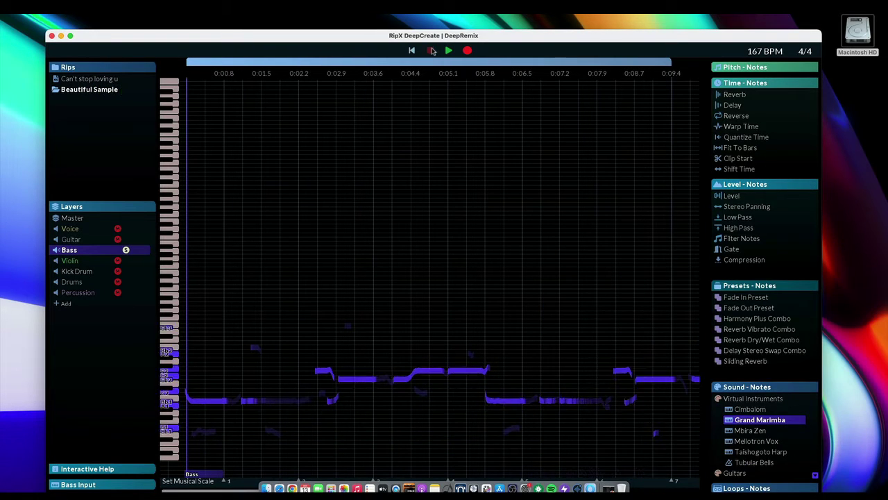
click(127, 251)
click(449, 50)
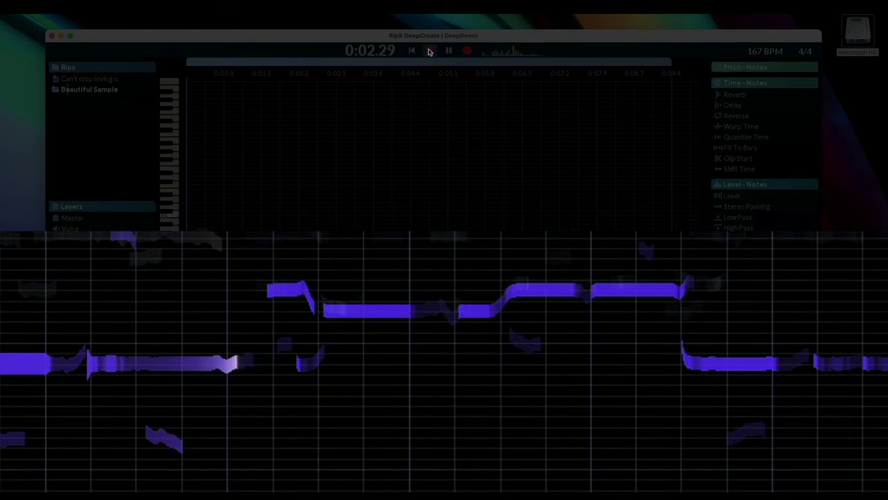
click(429, 51)
mouse_move(99, 265)
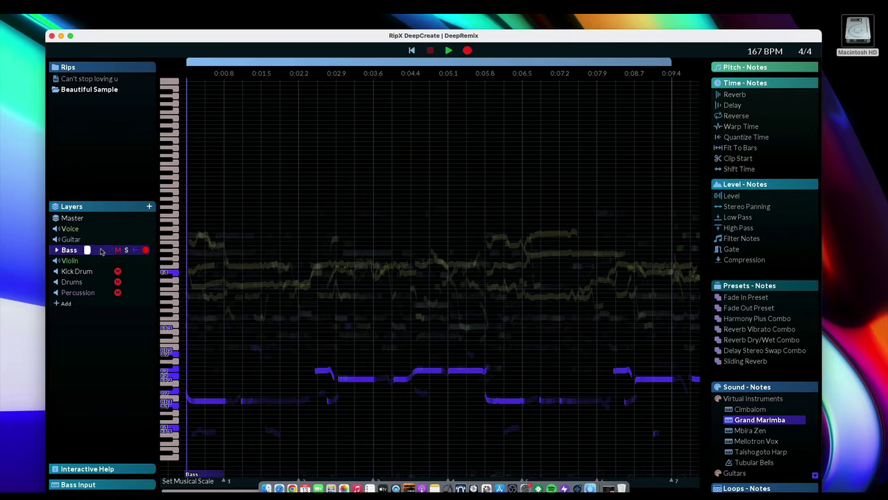
click(100, 251)
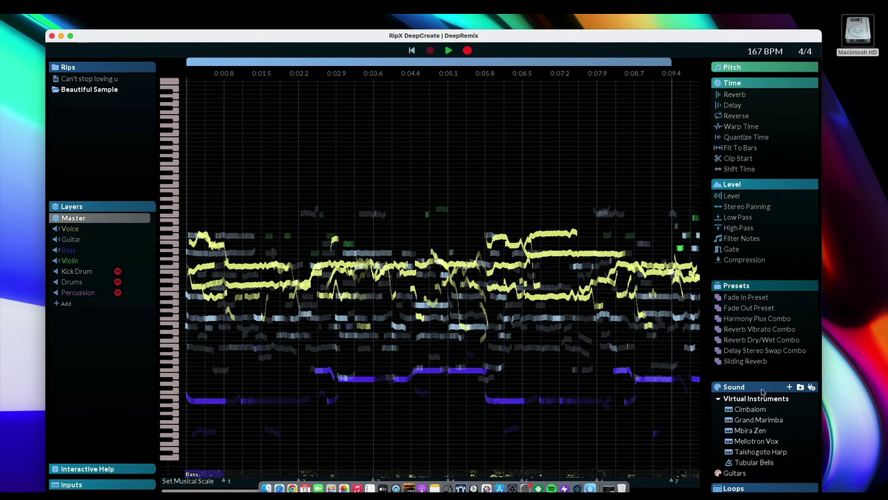
click(70, 250)
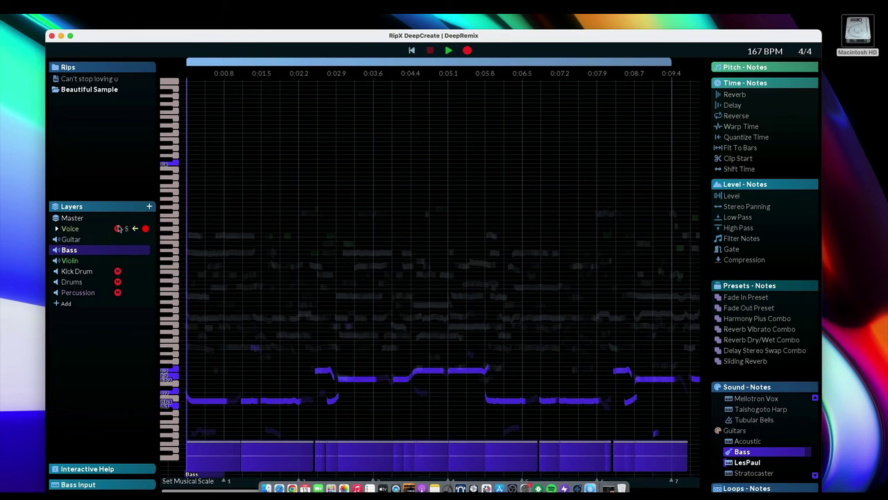
- Select the Voice layer's opening notes and add a Delay, first at 15/16
click(129, 230)
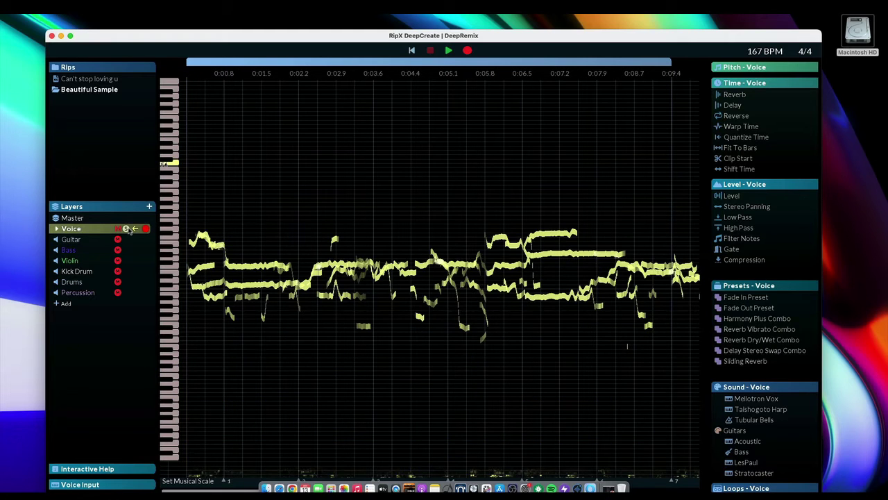
scroll(166, 204, up, 3)
drag(168, 204, 400, 387)
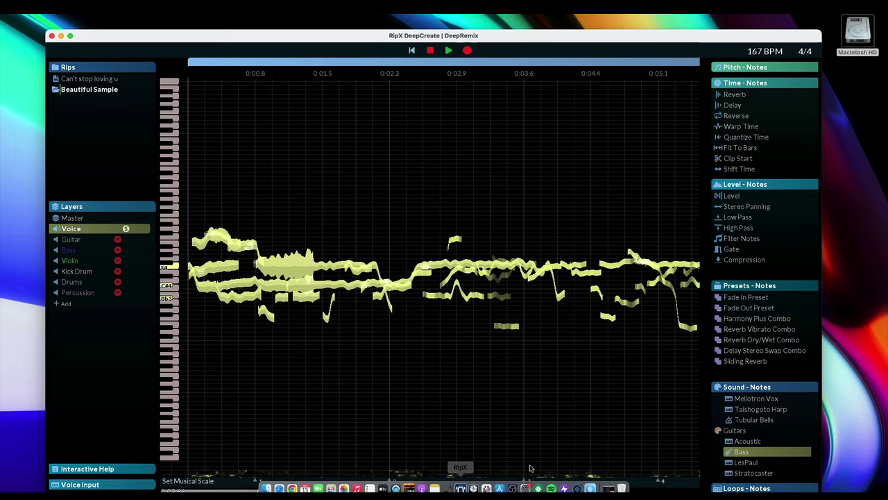
click(751, 105)
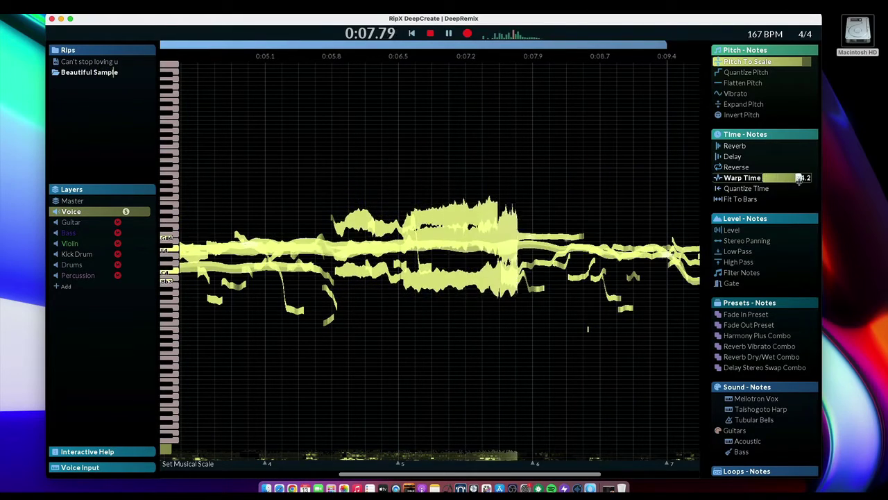
drag(782, 177, 727, 178)
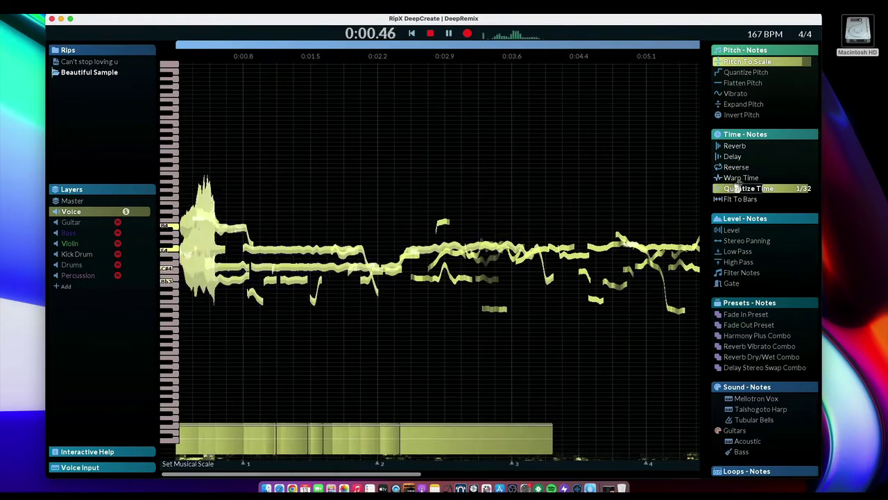
mouse_move(787, 156)
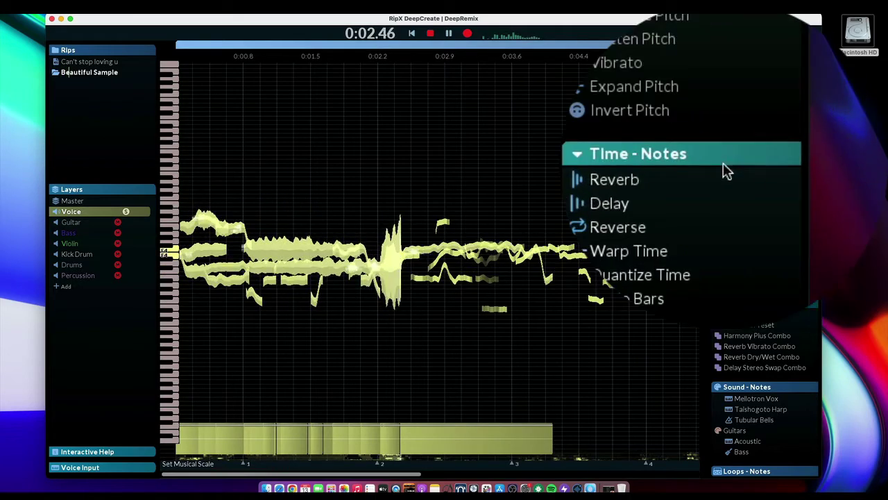
drag(788, 156, 756, 156)
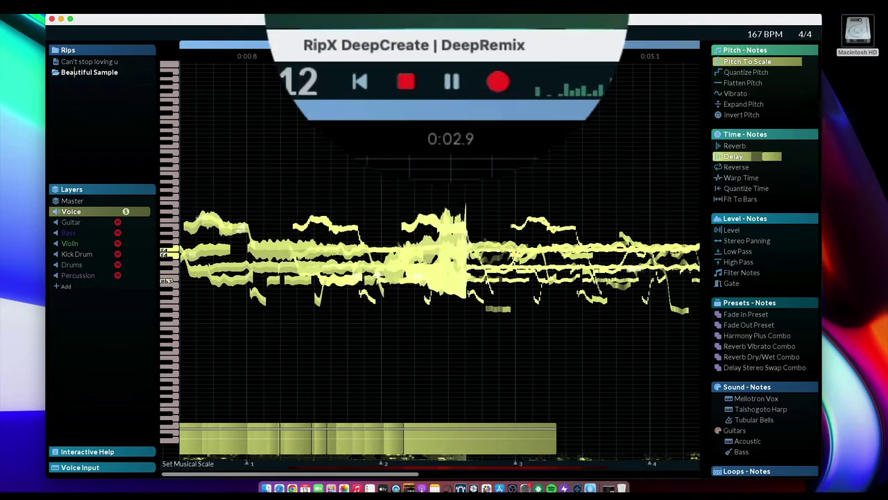
- Play back the delayed vocals and shorten the delay to 7/16
click(431, 33)
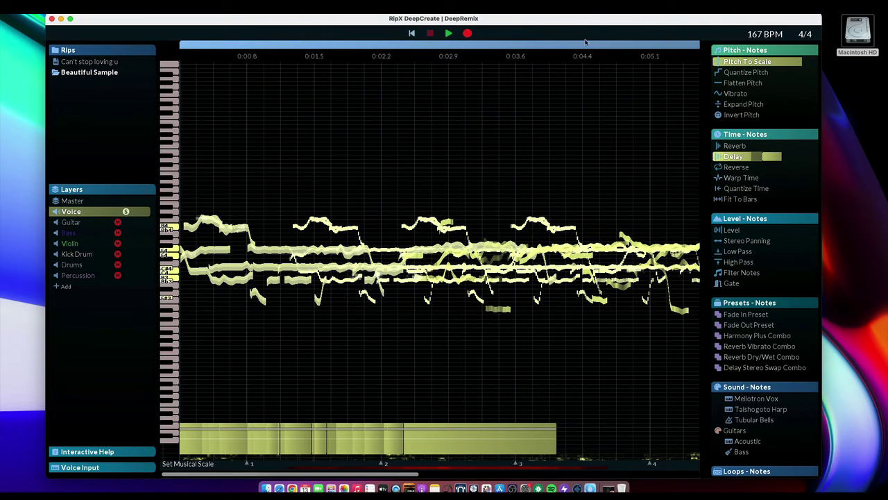
mouse_move(735, 158)
click(446, 33)
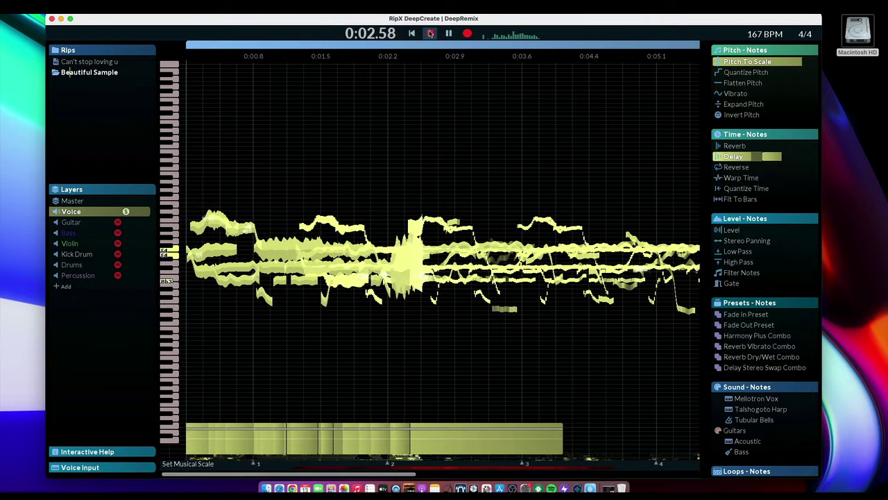
click(431, 33)
drag(751, 156, 735, 156)
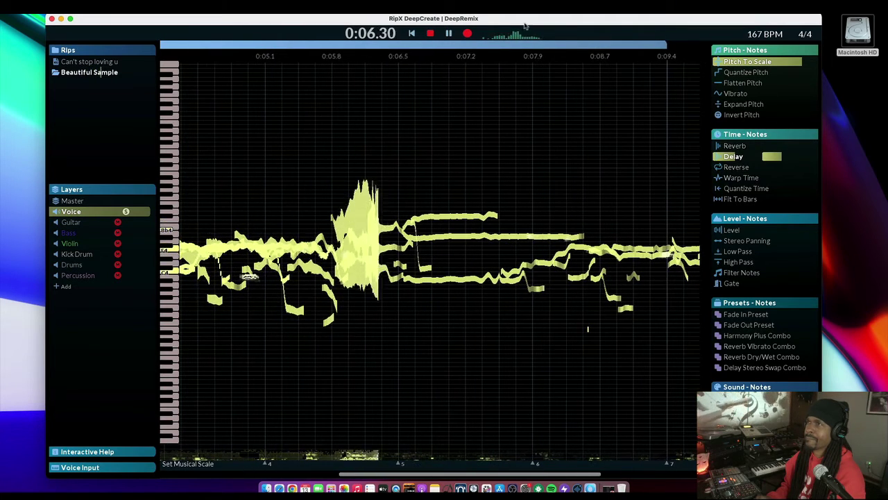
click(430, 32)
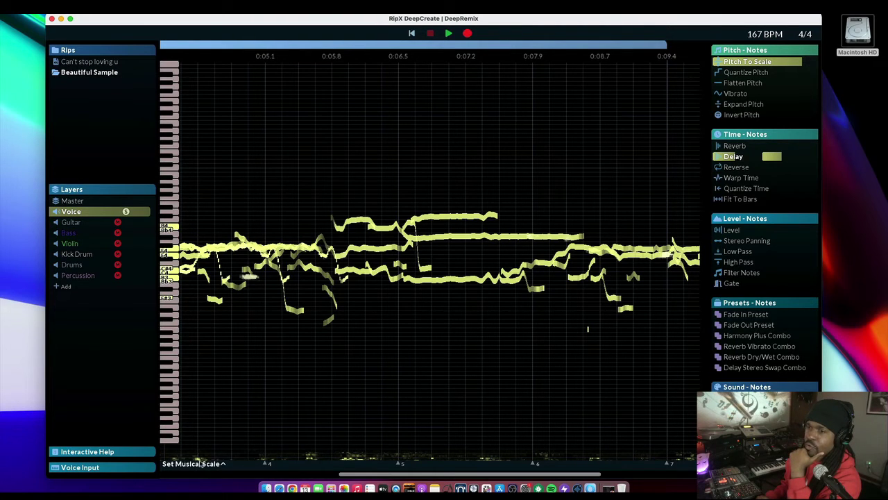
click(198, 464)
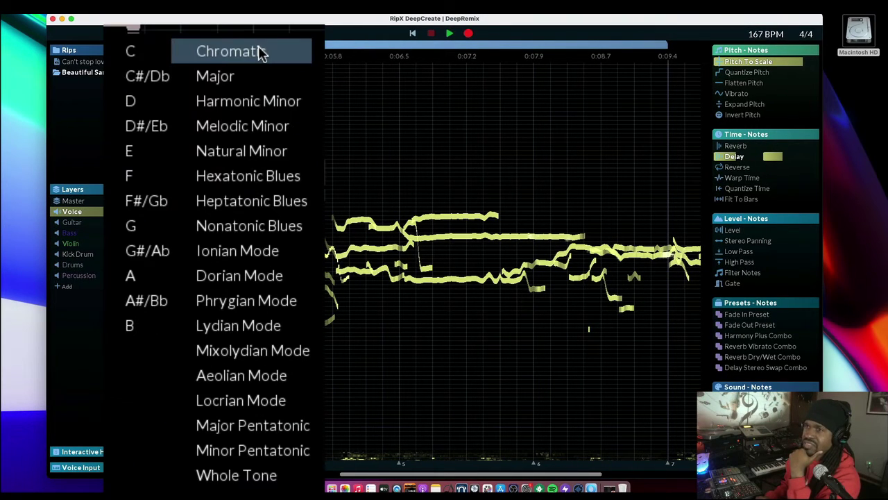
click(234, 102)
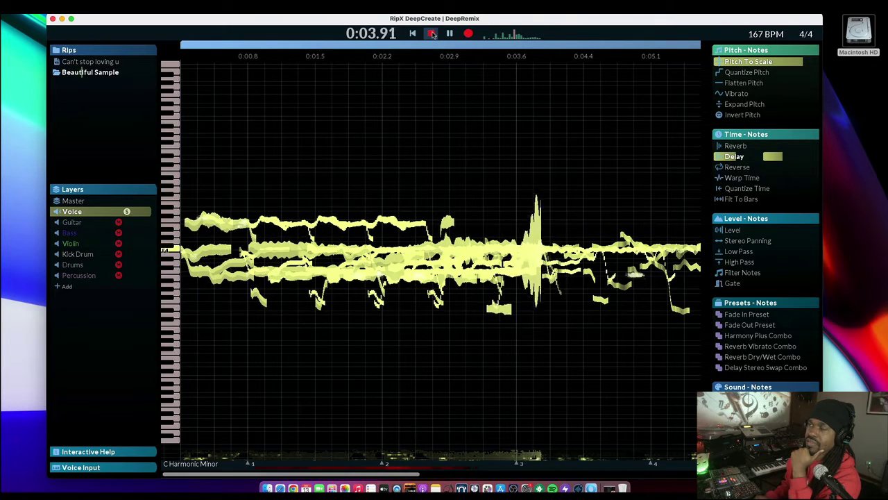
click(432, 34)
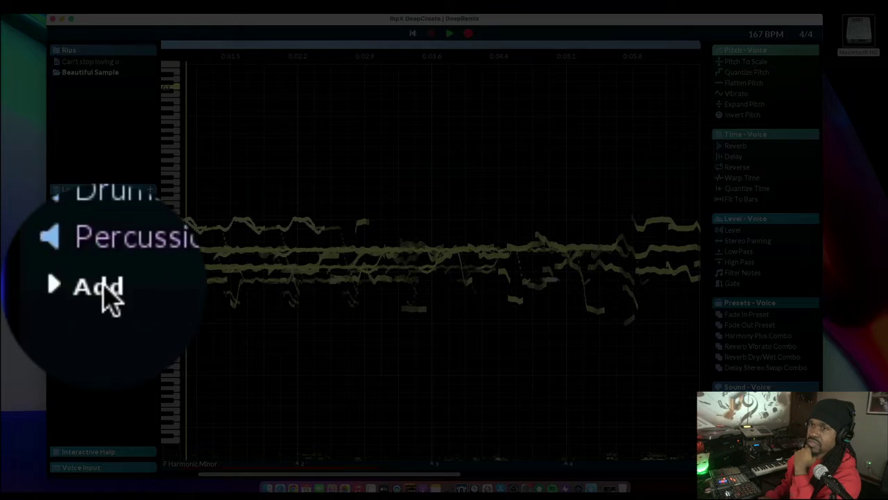
- Add a new Bass layer and open its Import VST Instrument dialog
click(66, 286)
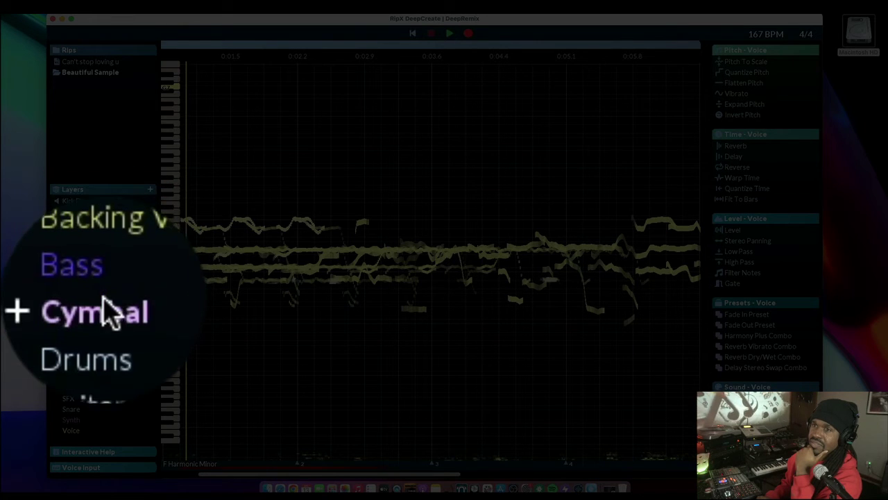
click(102, 291)
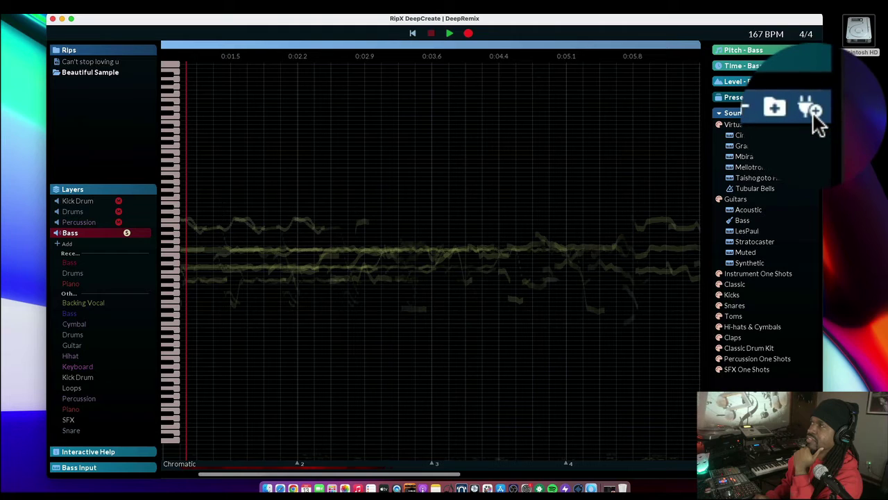
click(815, 116)
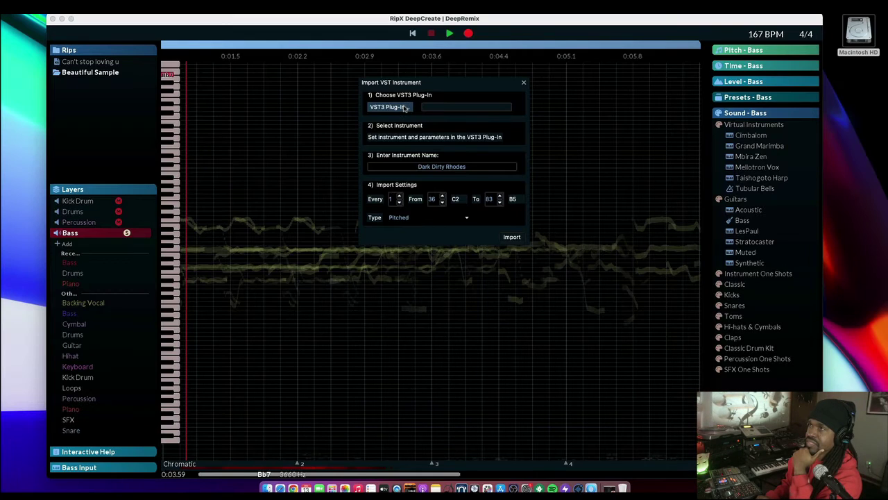
- Import MODO BASS 2.vst3 from the Desktop as a Pitched instrument named ModoBass2
click(390, 106)
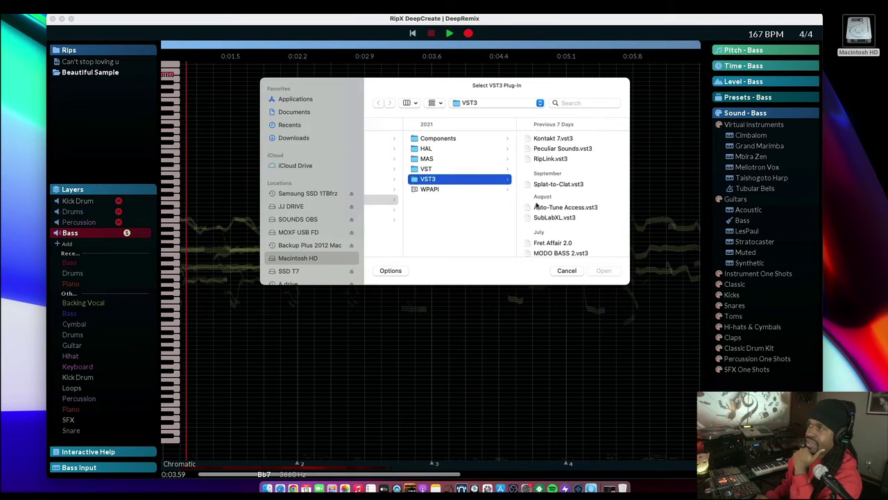
scroll(542, 215, down, 2)
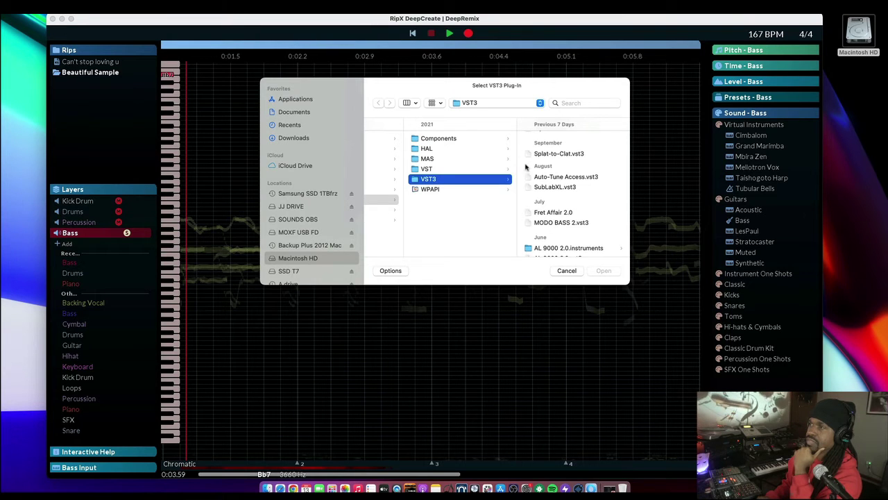
click(554, 223)
click(601, 271)
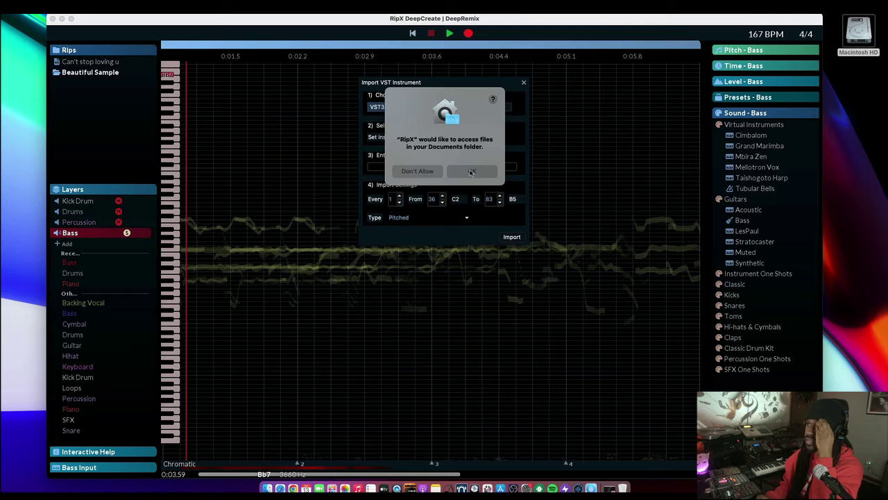
click(367, 416)
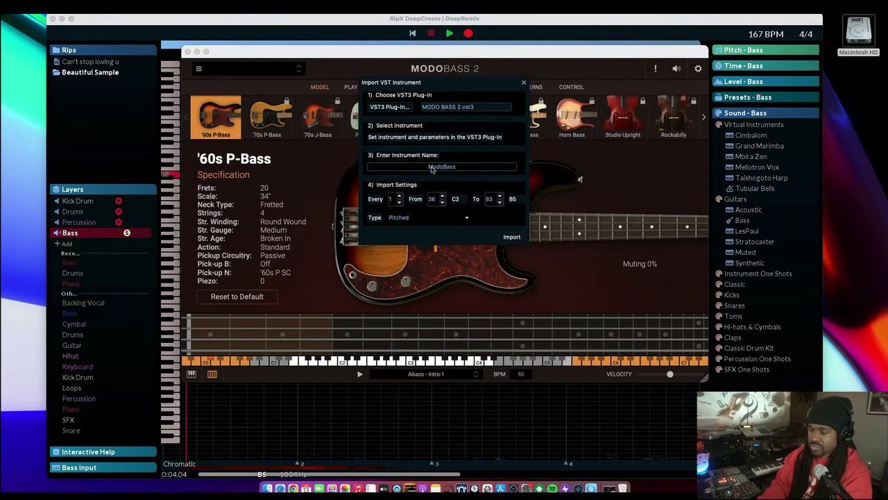
click(406, 218)
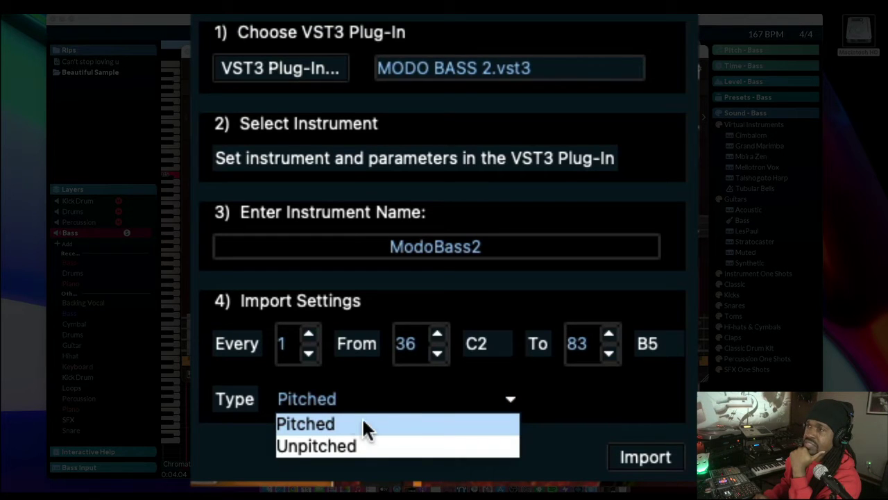
click(388, 419)
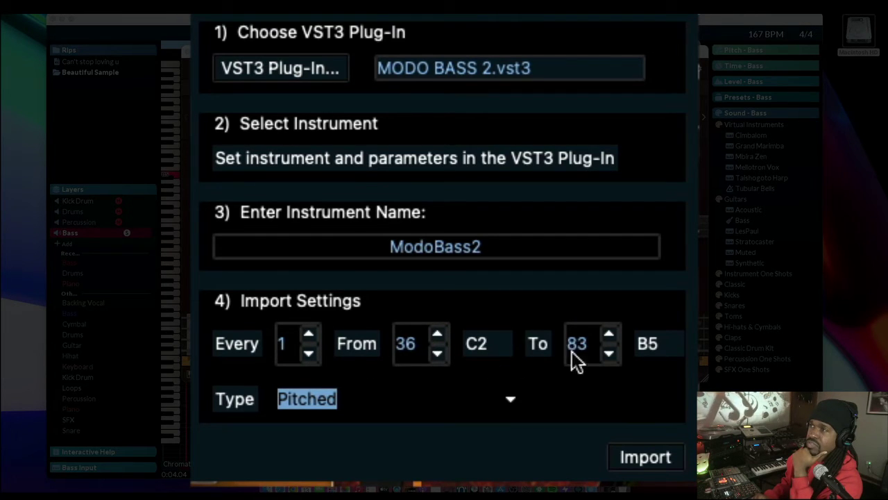
click(644, 464)
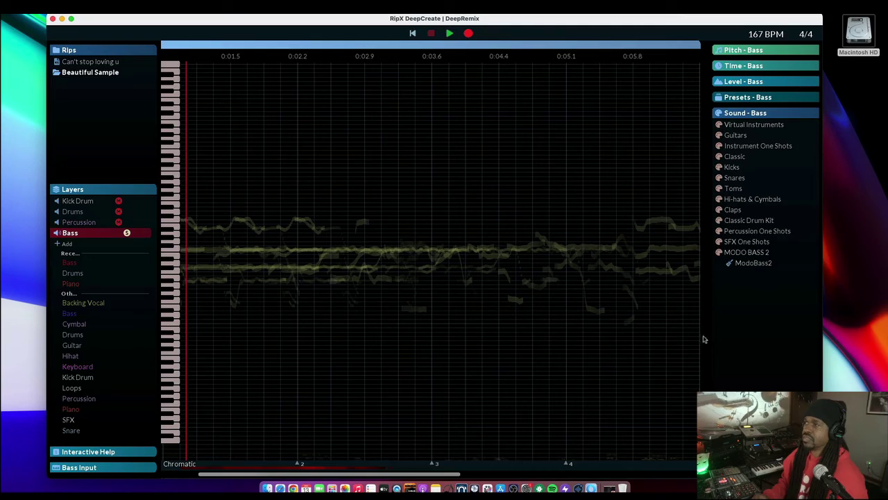
- Assign the ModoBass2 sound to the Bass layer, record a bass line, then play it back
click(730, 259)
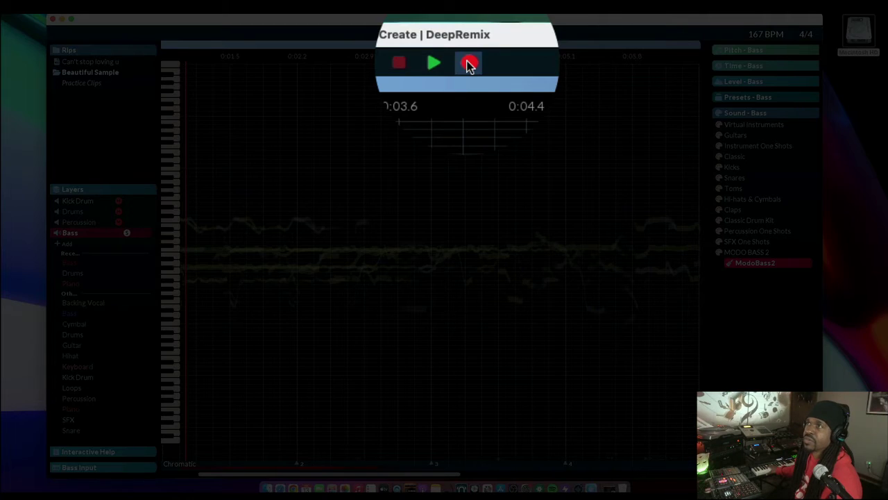
click(469, 33)
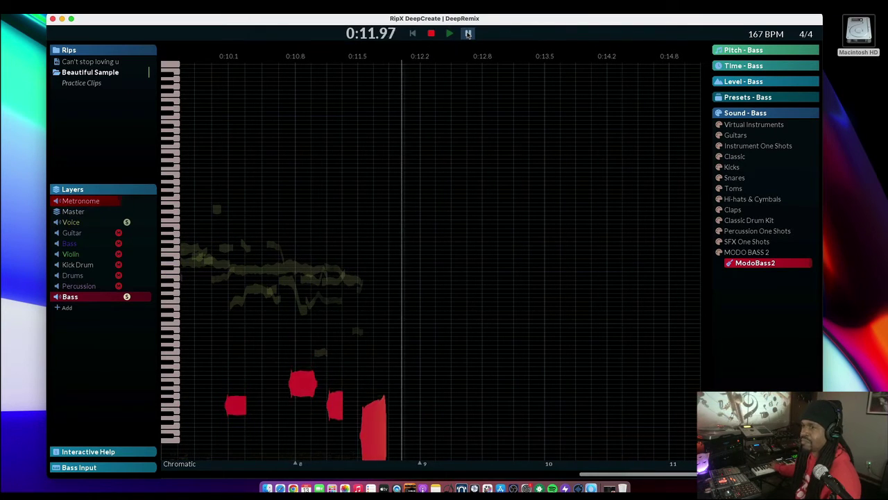
click(432, 34)
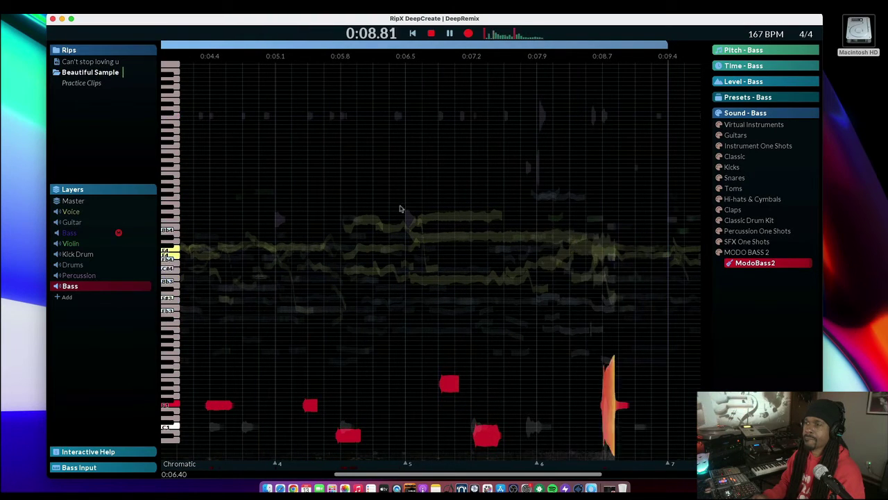
key(space)
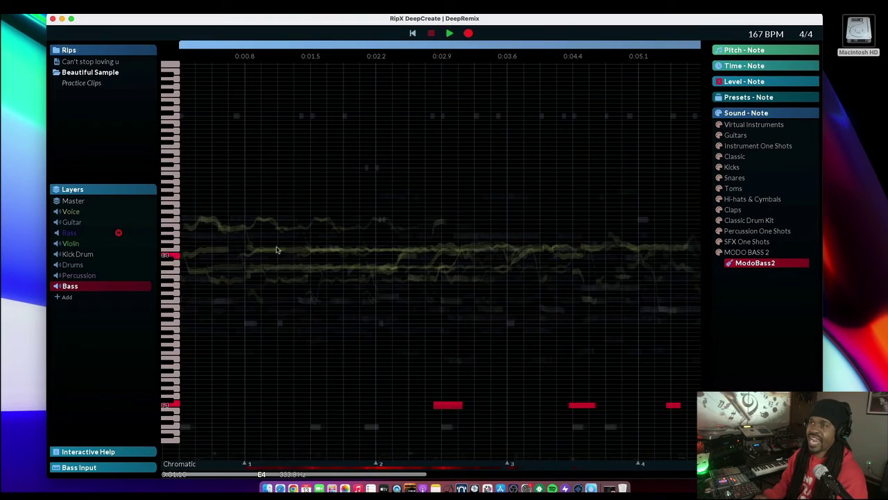
- Draw two short Bb1 bass notes near 0:01.5 and audition the extended bass line
key(space)
right_click(234, 388)
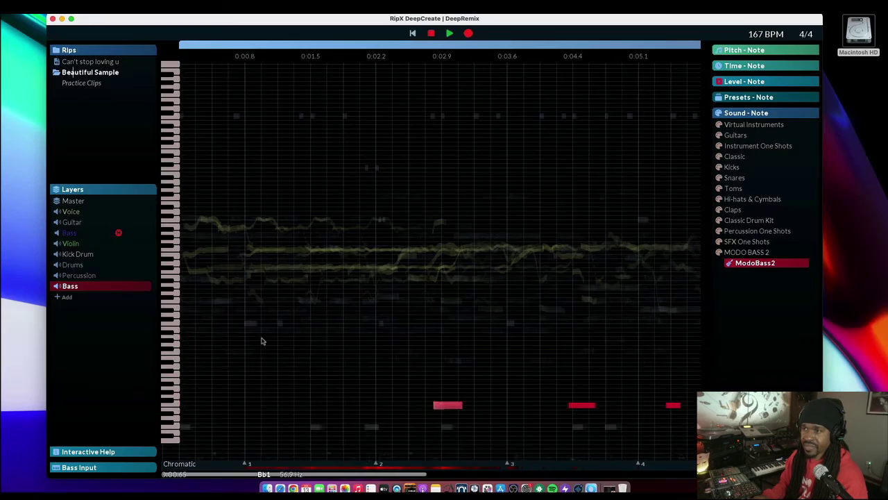
right_click(257, 340)
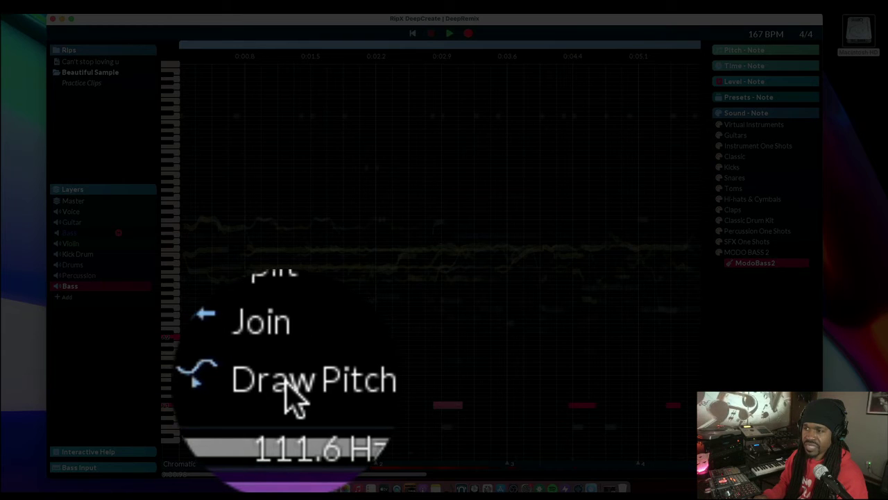
click(201, 386)
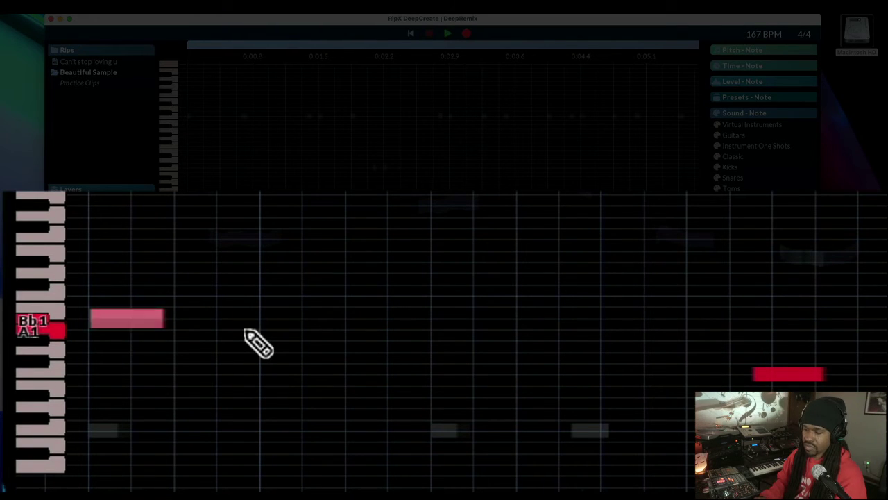
key(space)
key(space)
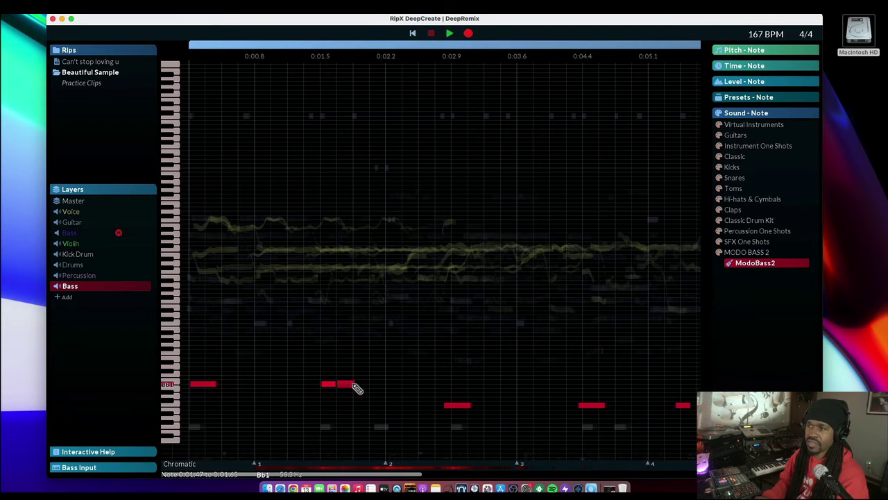
key(space)
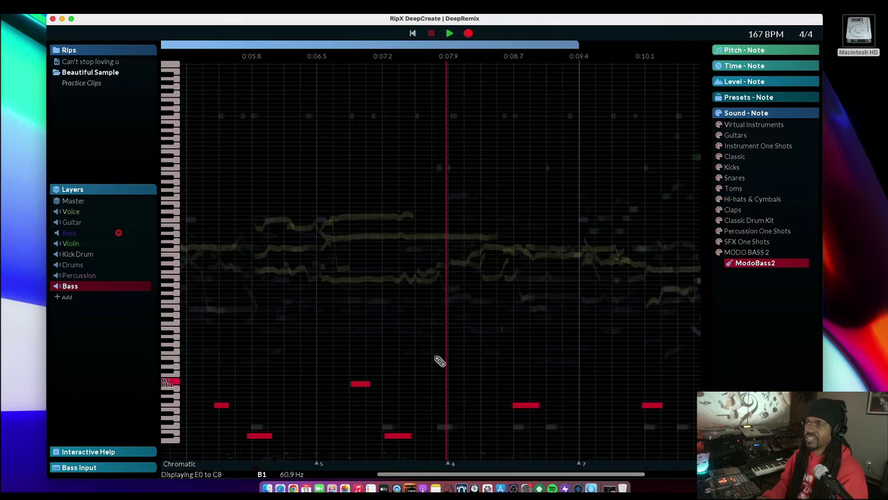
- Replace the two C3 Percussion notes with the 38_909Snare_820 snare sound
scroll(415, 383, left, 10)
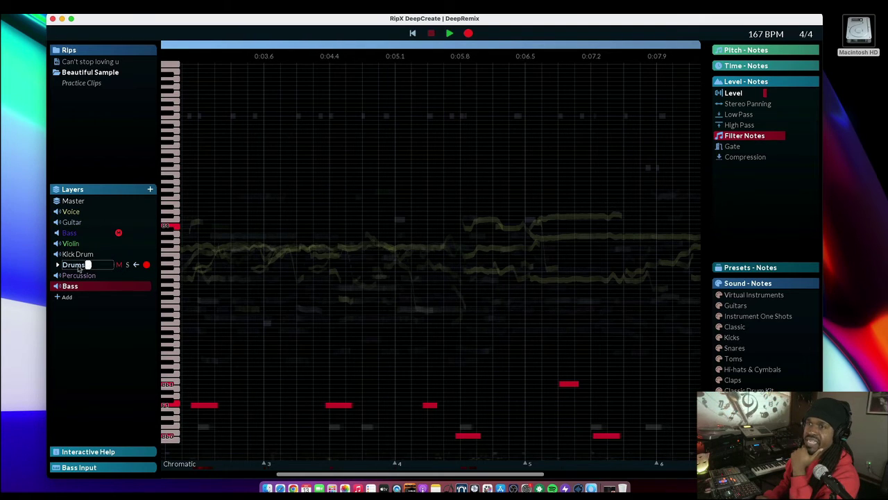
click(121, 273)
key(space)
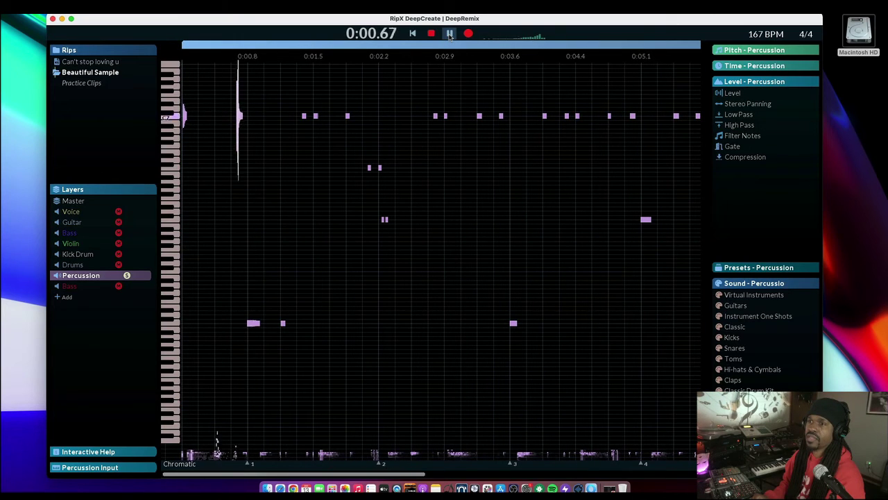
key(space)
click(253, 324)
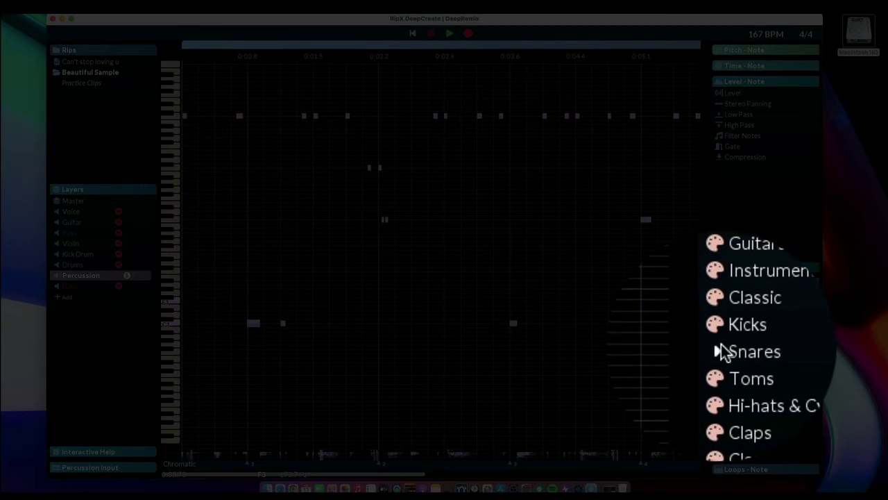
click(736, 347)
click(763, 358)
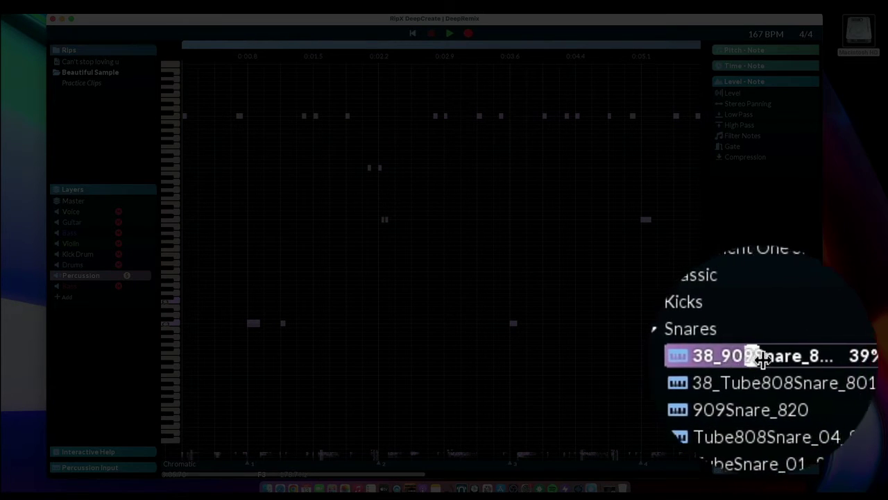
drag(232, 296, 291, 340)
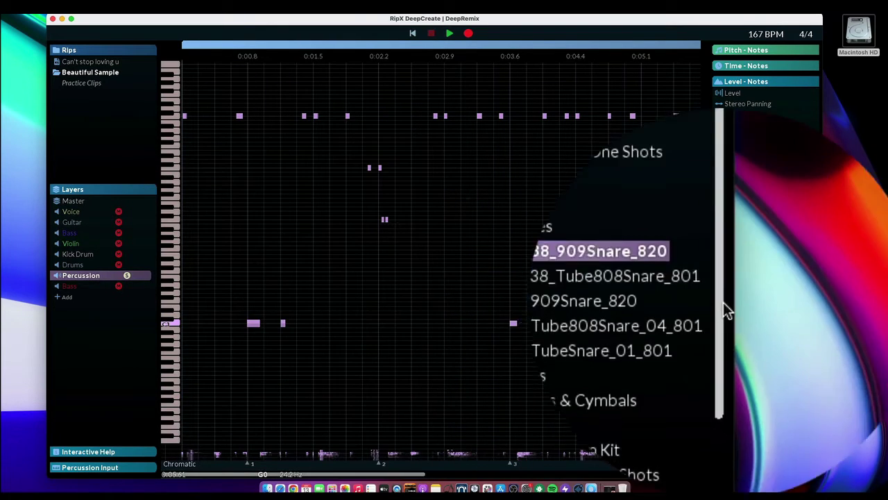
click(764, 358)
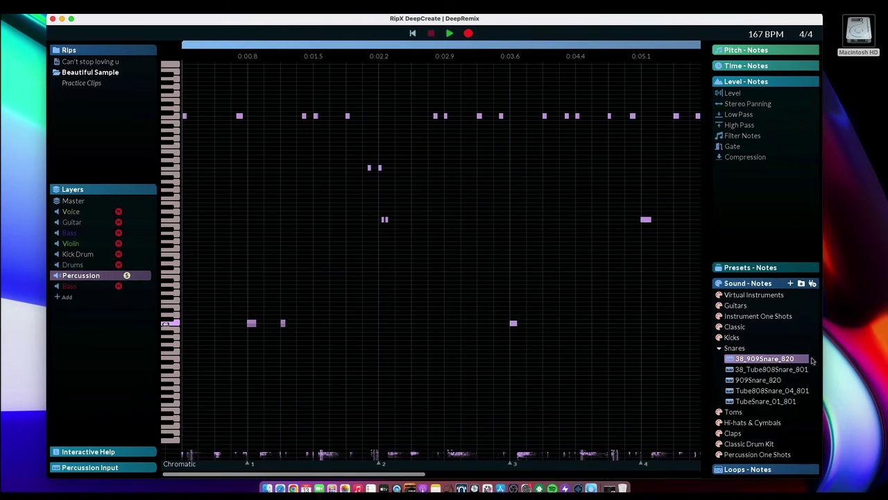
- Audition the new snares, then raise the Percussion layer's volume to about +8 dB
click(433, 34)
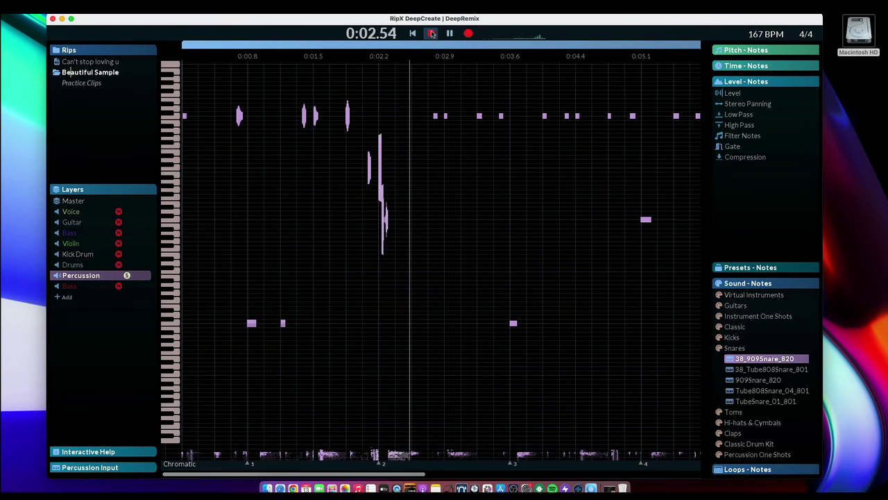
click(431, 33)
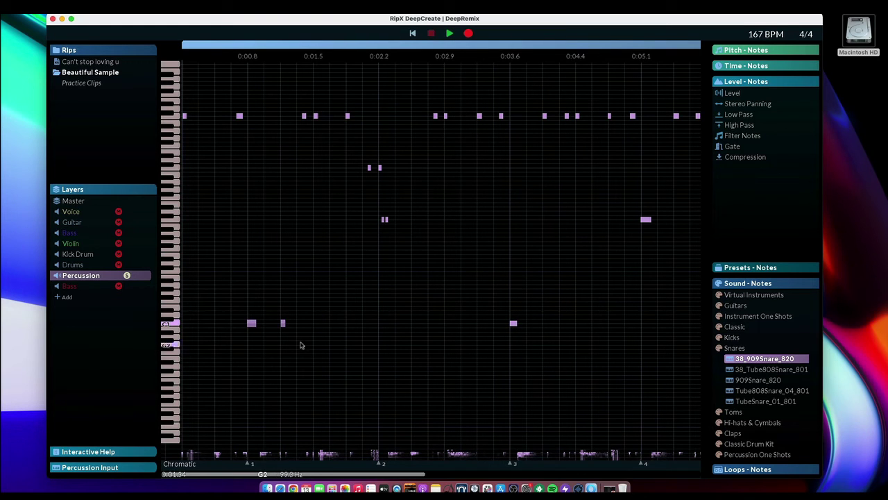
scroll(427, 321, down, 6)
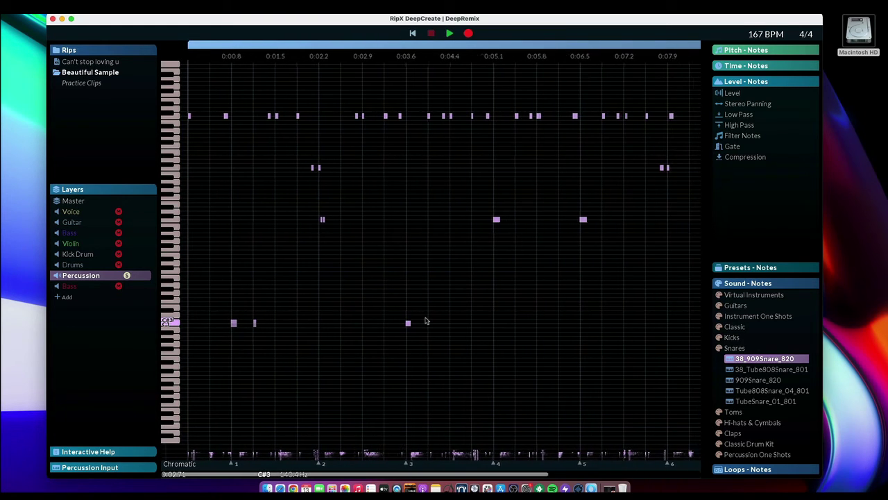
scroll(427, 322, up, 5)
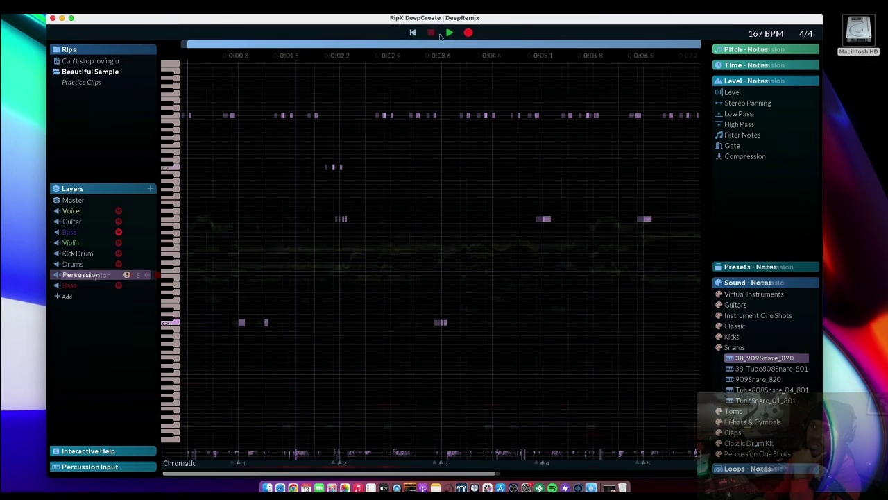
click(90, 275)
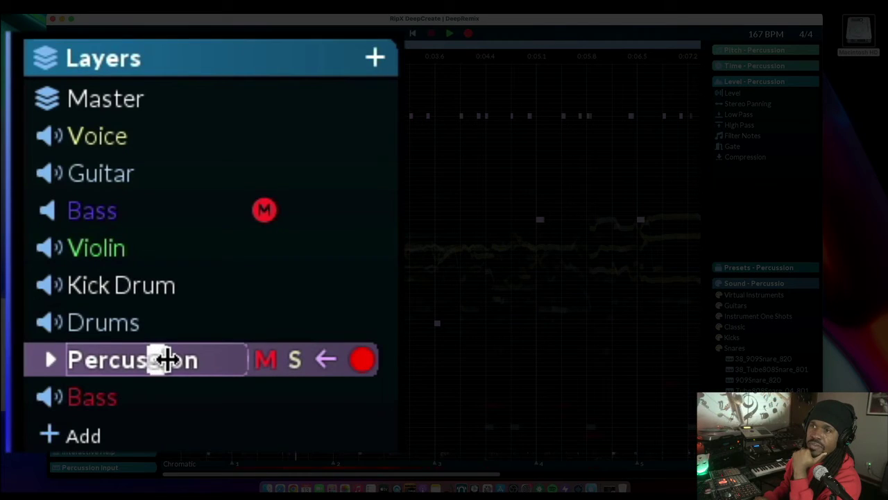
drag(167, 359, 173, 323)
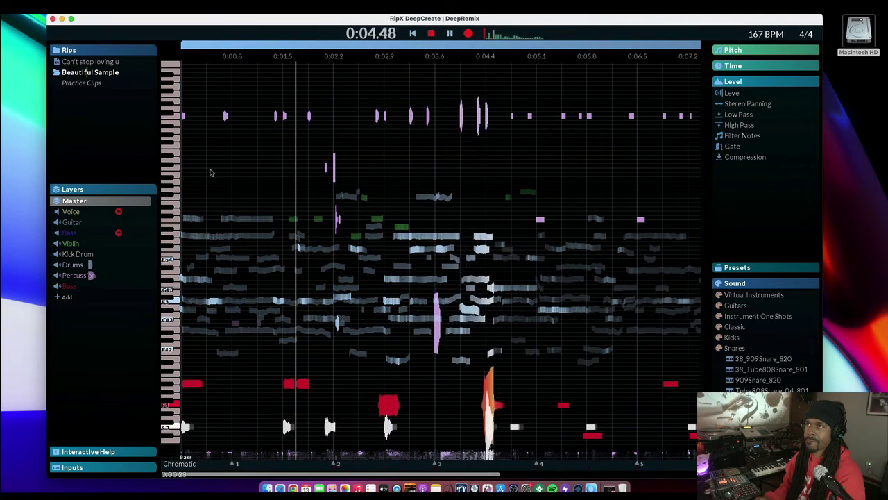
- Isolate the new Bass layer's notes, then show all layers together again
mouse_move(77, 290)
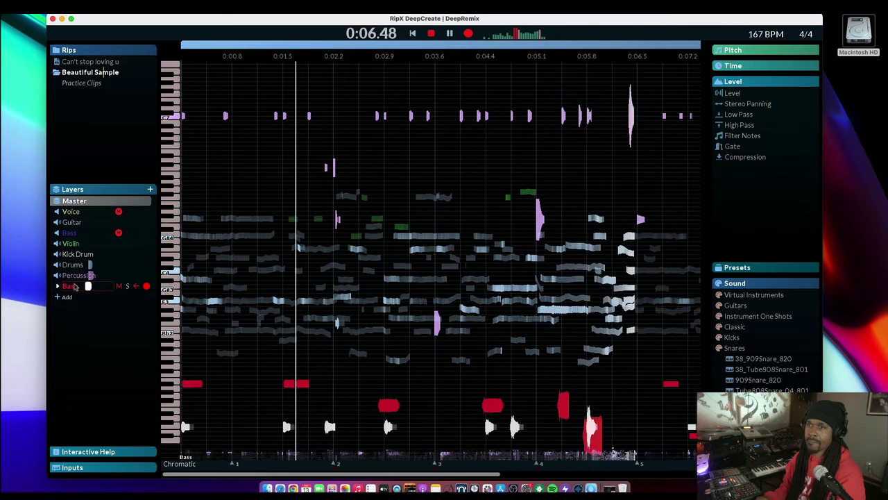
click(75, 287)
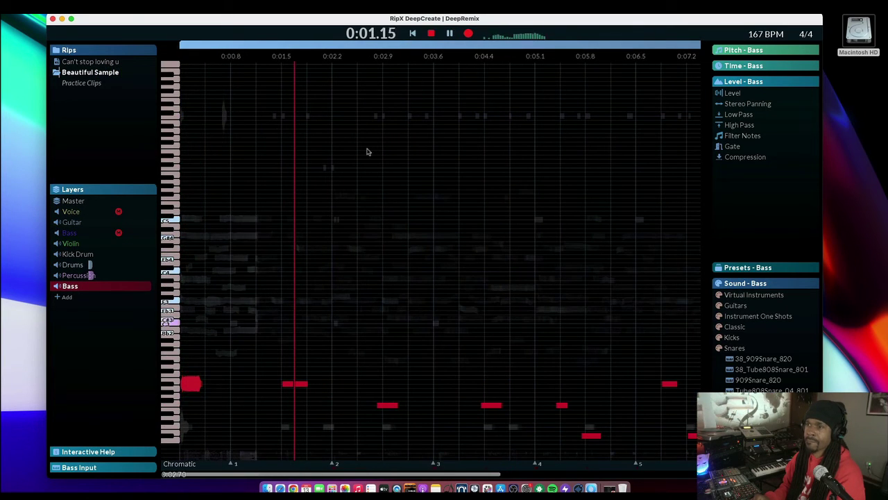
click(70, 72)
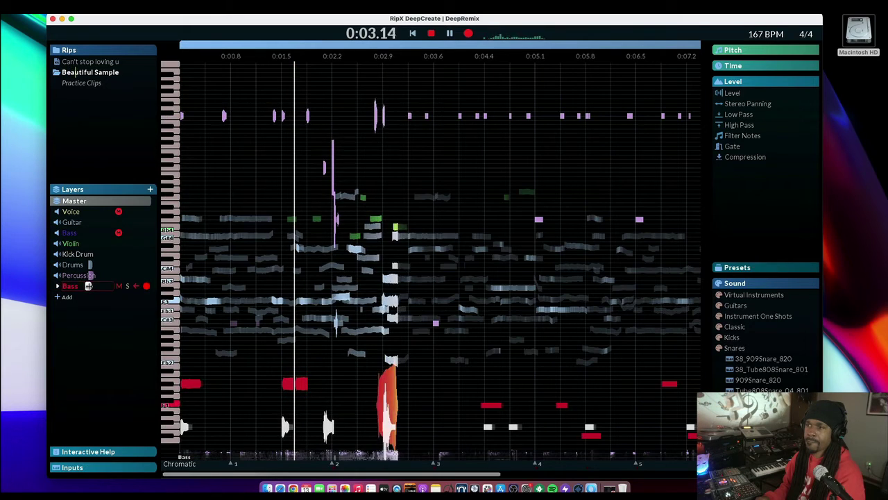
mouse_move(93, 286)
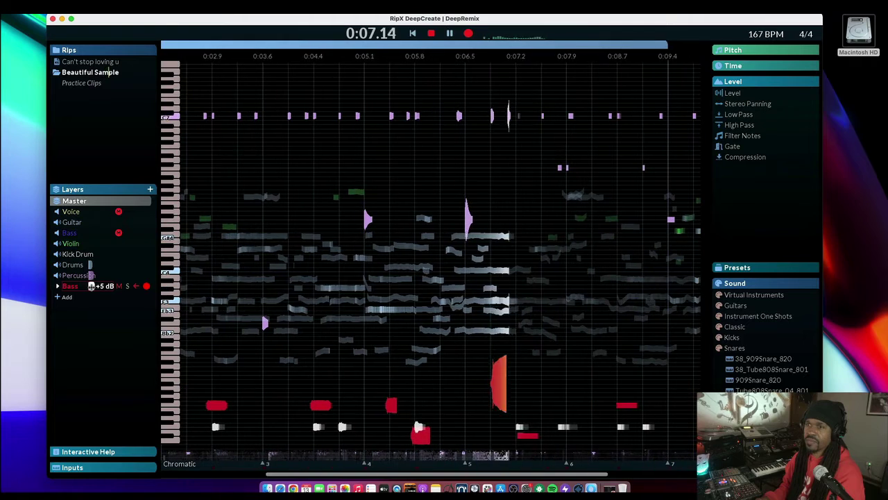
key(space)
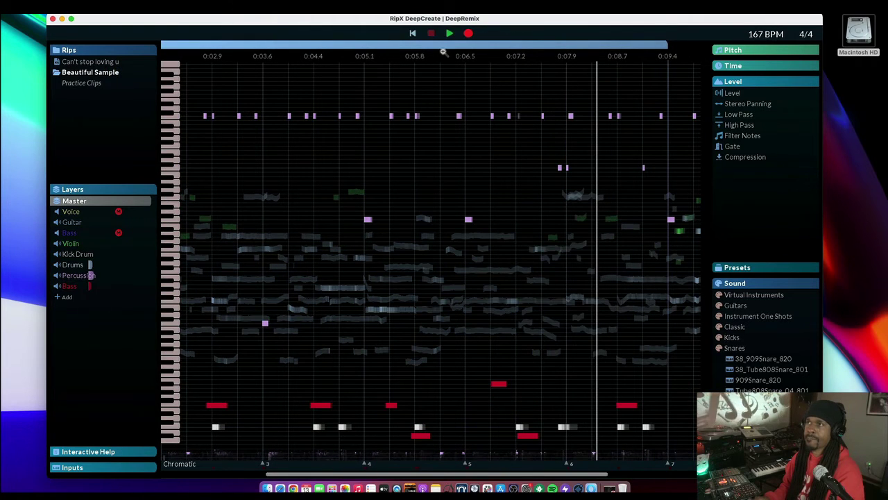
- Play the song from the start, then move the first bass note up in pitch
click(450, 35)
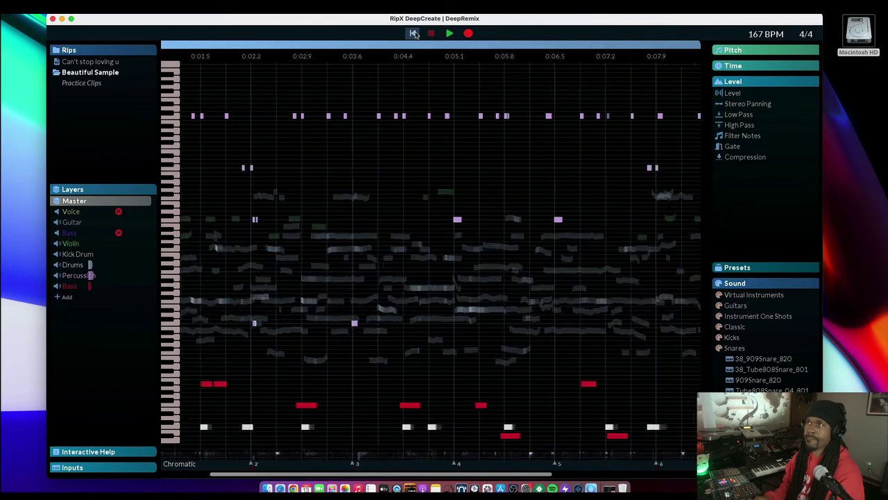
click(450, 34)
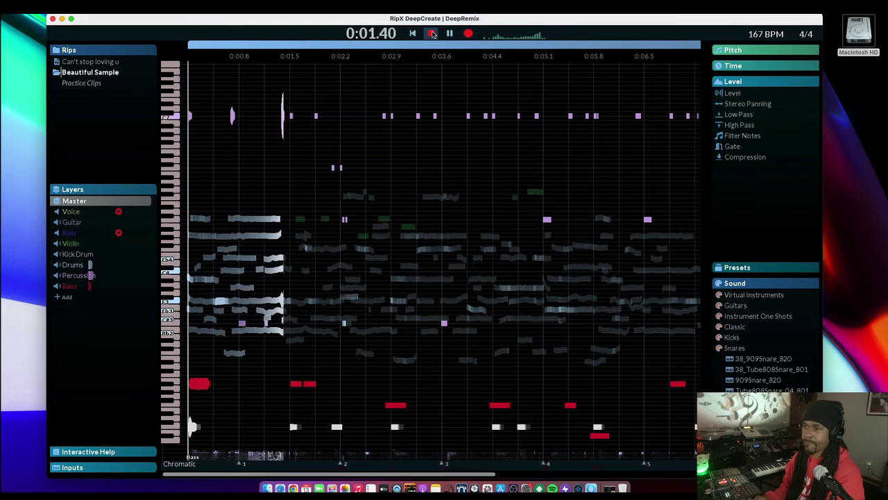
click(432, 34)
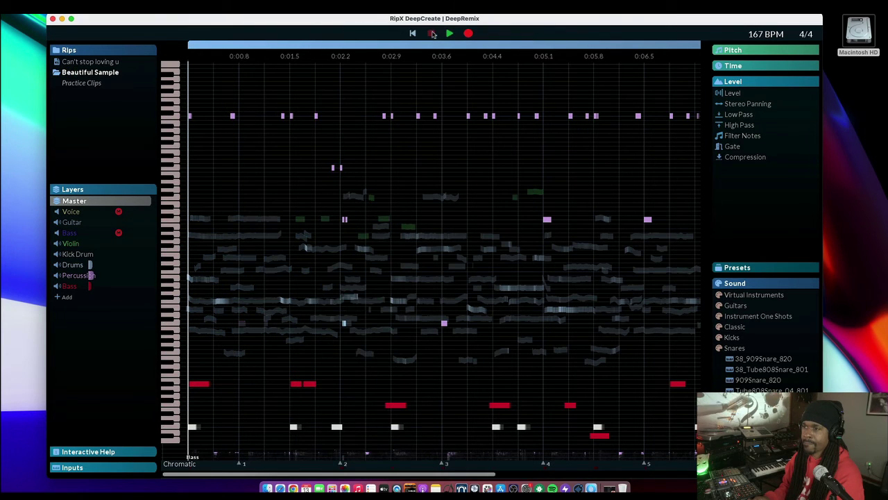
drag(396, 405, 403, 361)
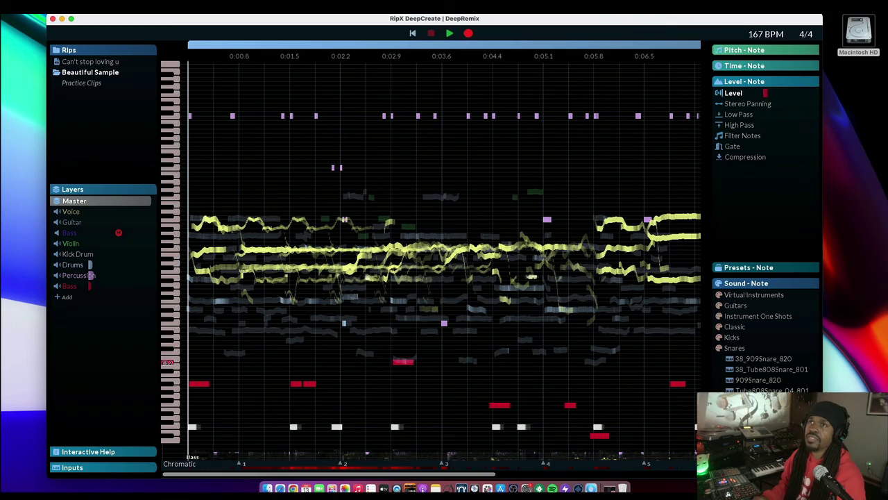
- Export Beautiful Sample to the Rips folder as MP3 (.mp3), one file per layer
click(50, 7)
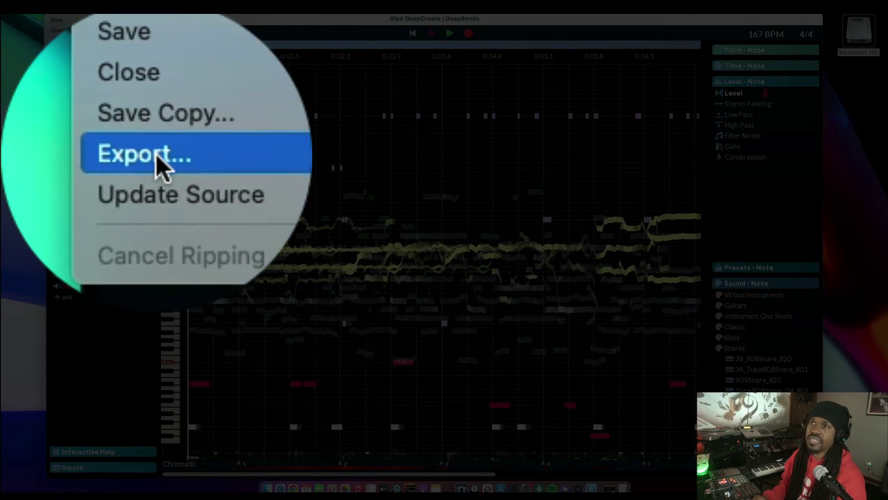
click(156, 154)
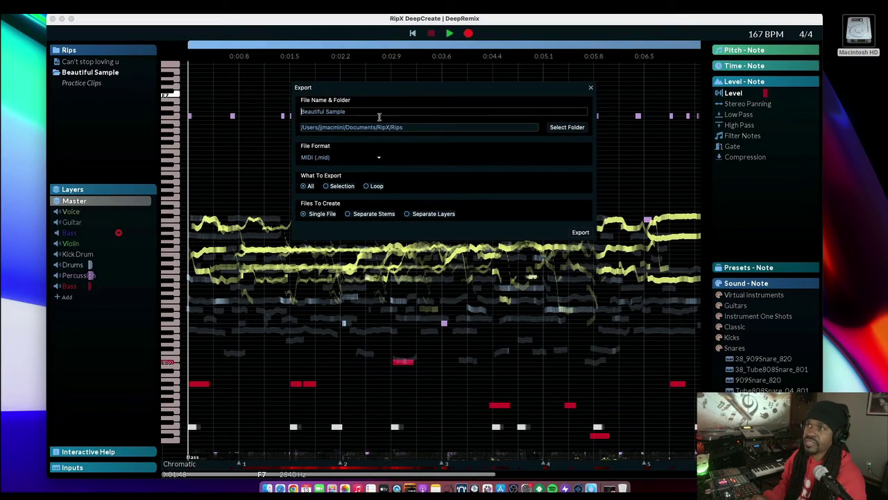
click(379, 158)
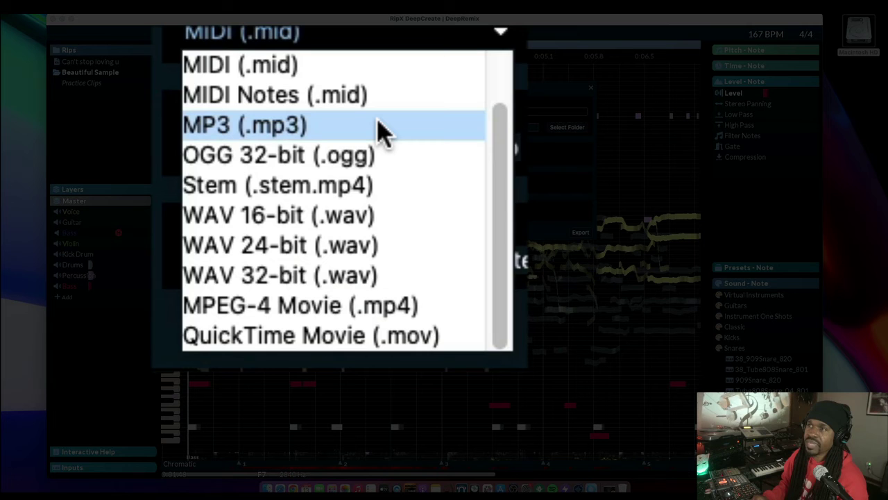
click(380, 129)
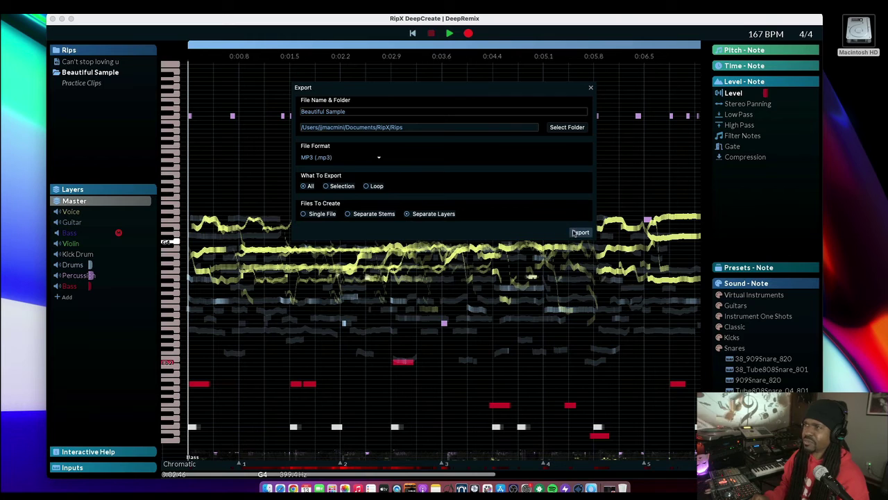
click(368, 127)
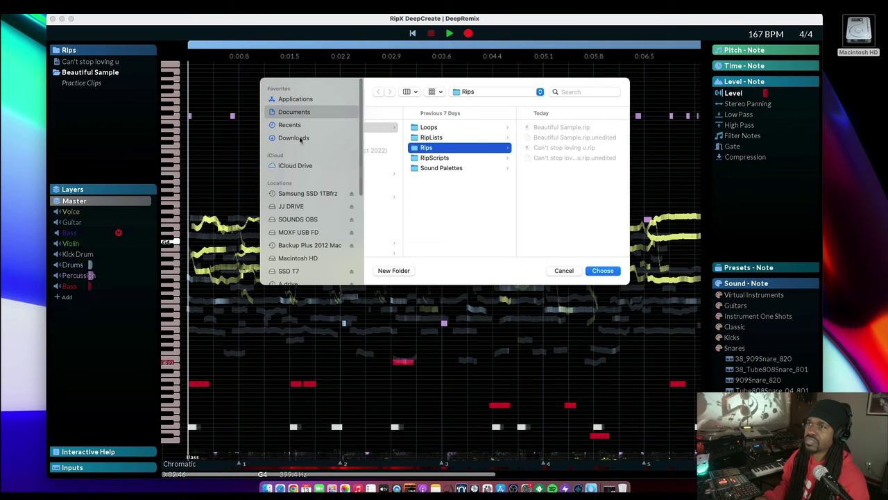
click(602, 270)
click(582, 233)
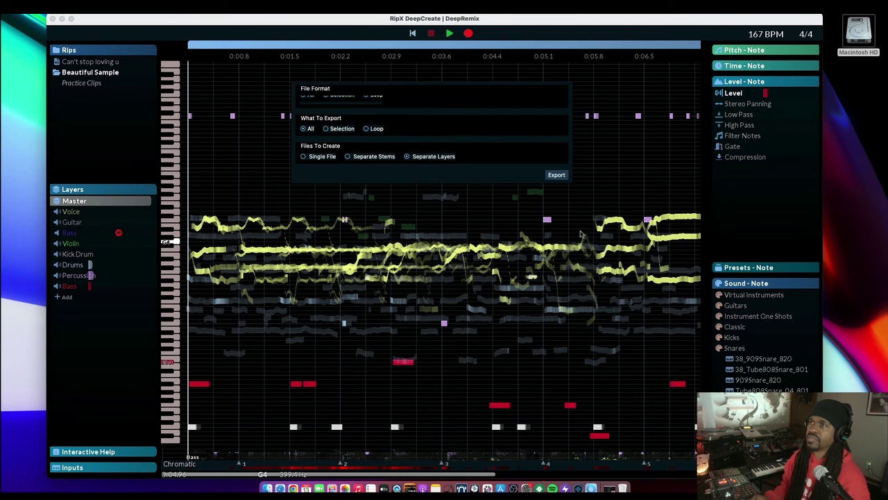
drag(610, 99, 437, 123)
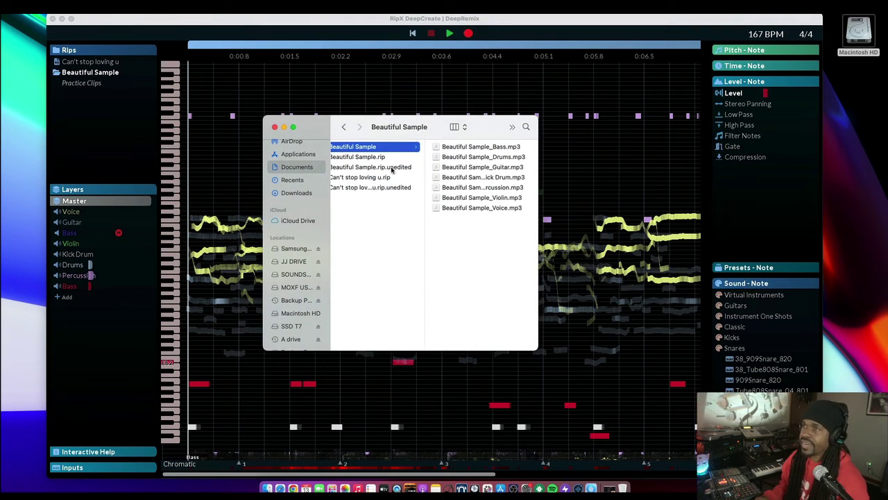
- Preview the Bass, Guitar, Kick Drum, Percussion, Violin and Voice MP3 stems in Finder
key(Right)
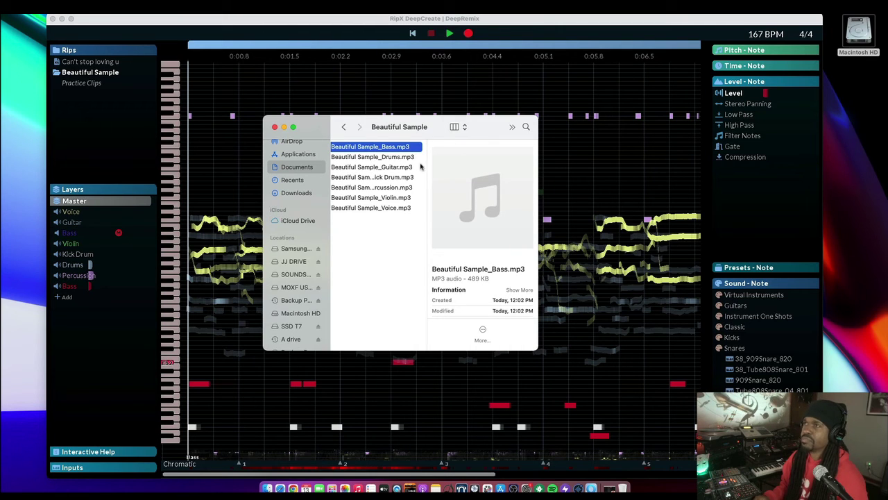
click(482, 198)
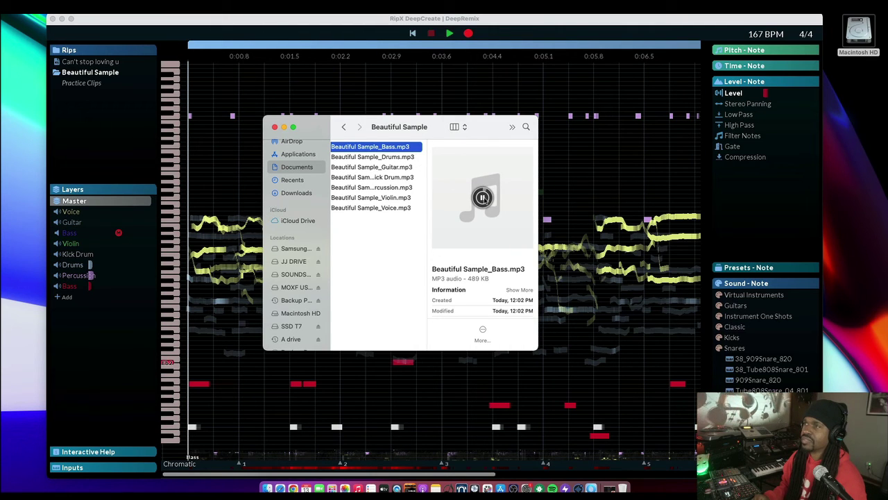
key(Down)
key(Down)
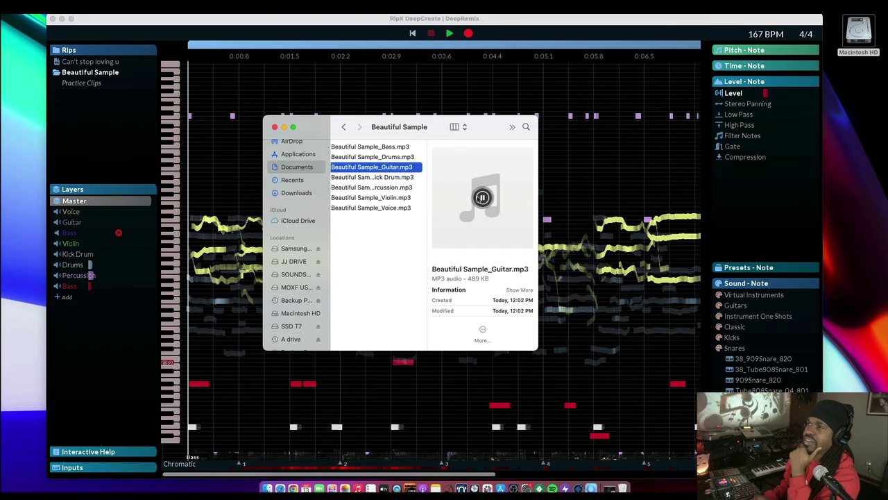
click(401, 179)
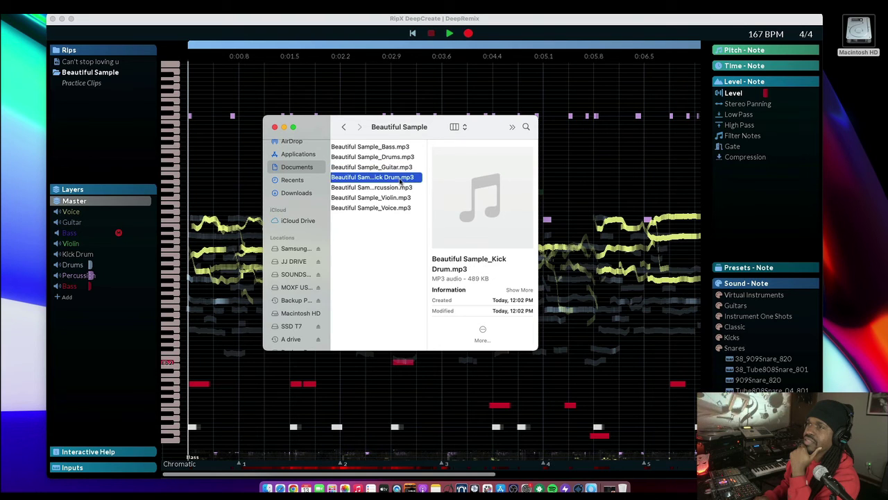
click(392, 188)
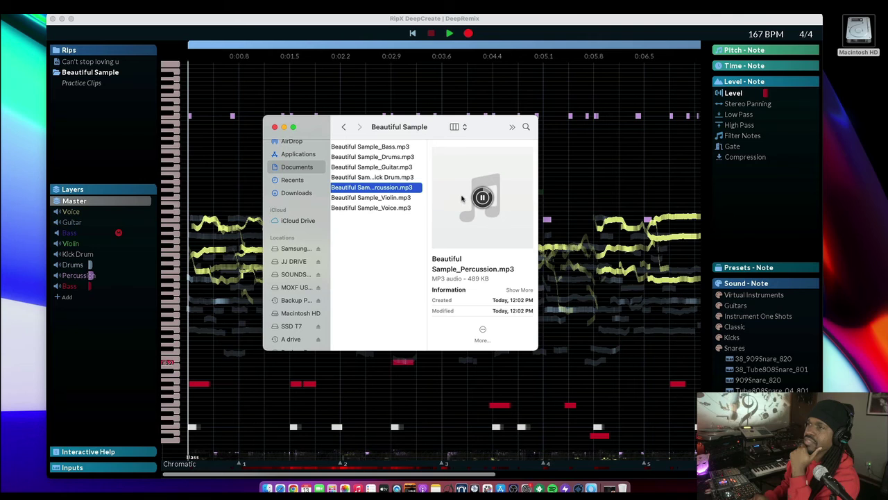
click(390, 198)
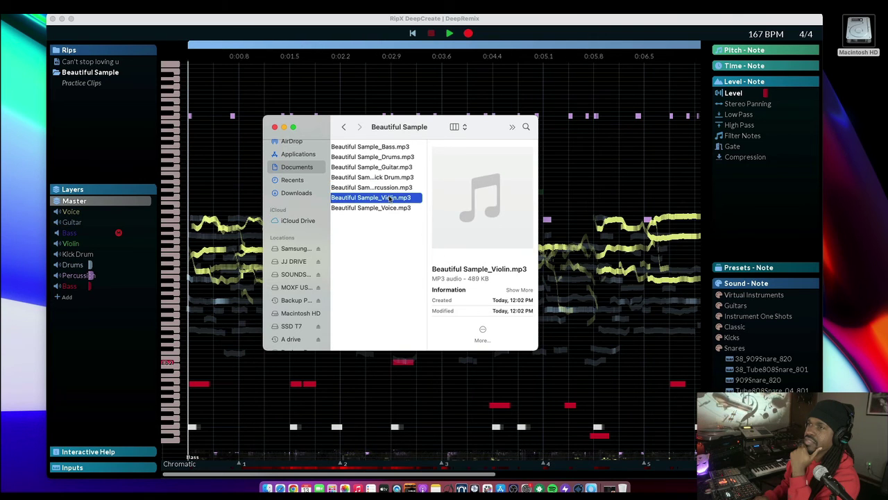
click(375, 208)
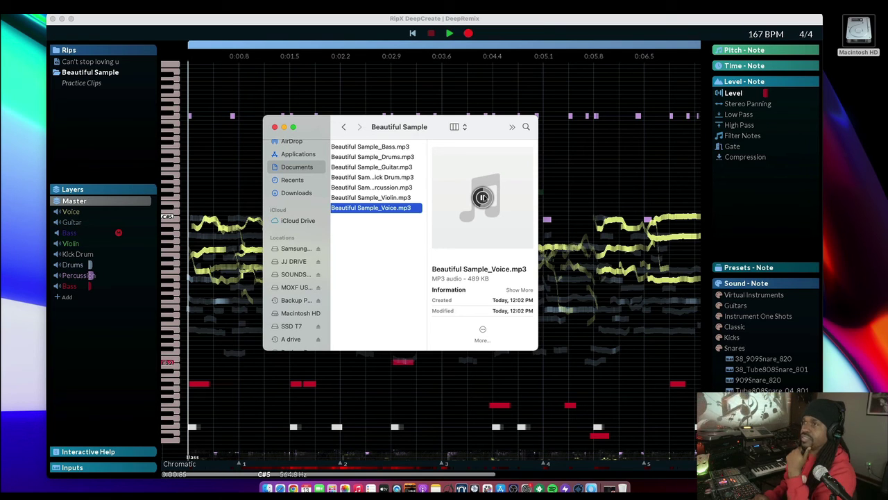
click(483, 197)
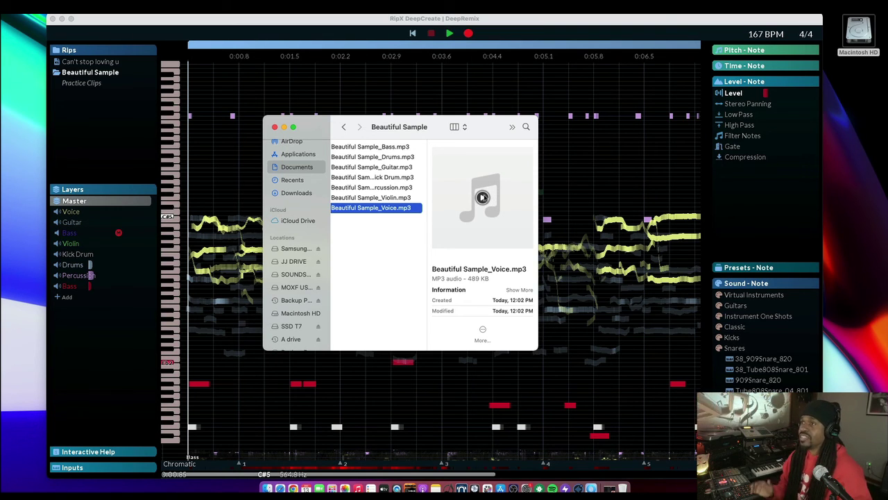